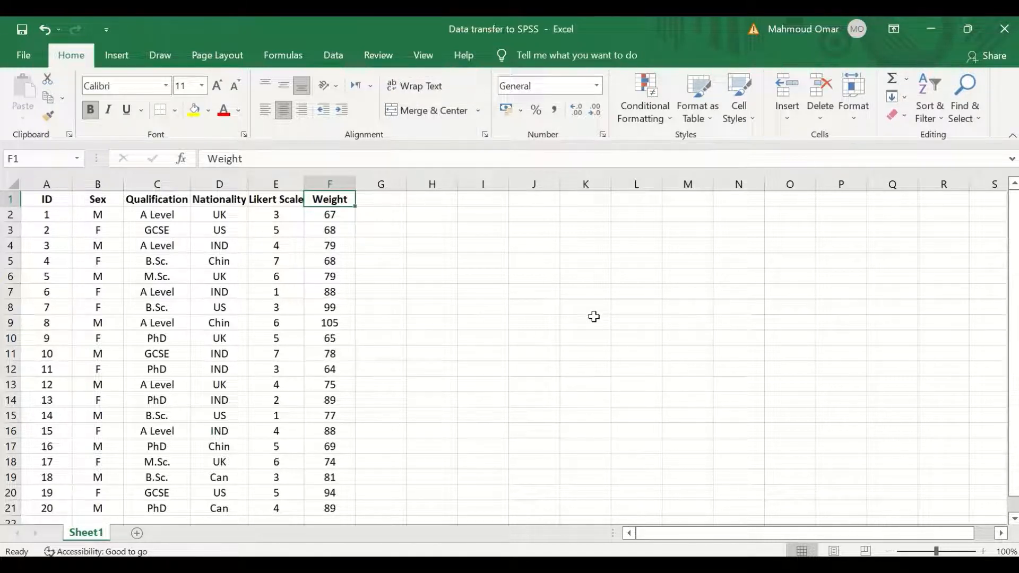
Replace every M with 0 in the Sex column using Find and Replace.
key("ctrl+f")
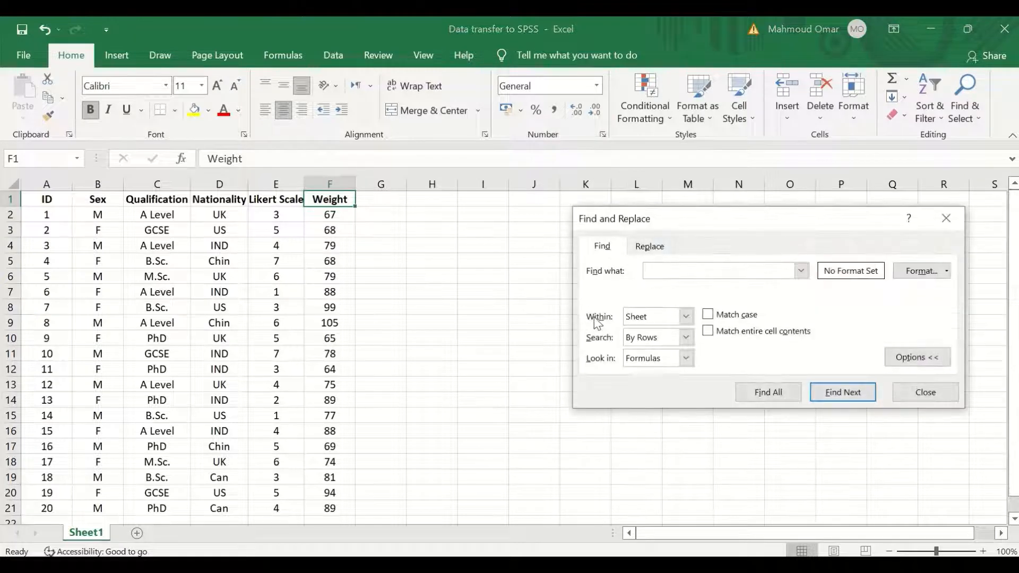
left_click_drag(766, 224, 651, 216)
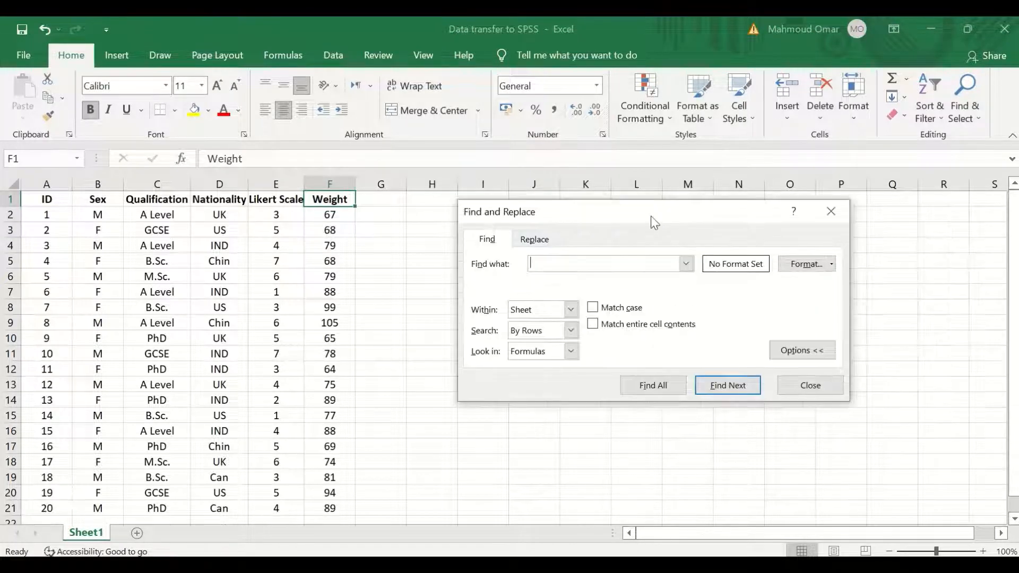
left_click(533, 242)
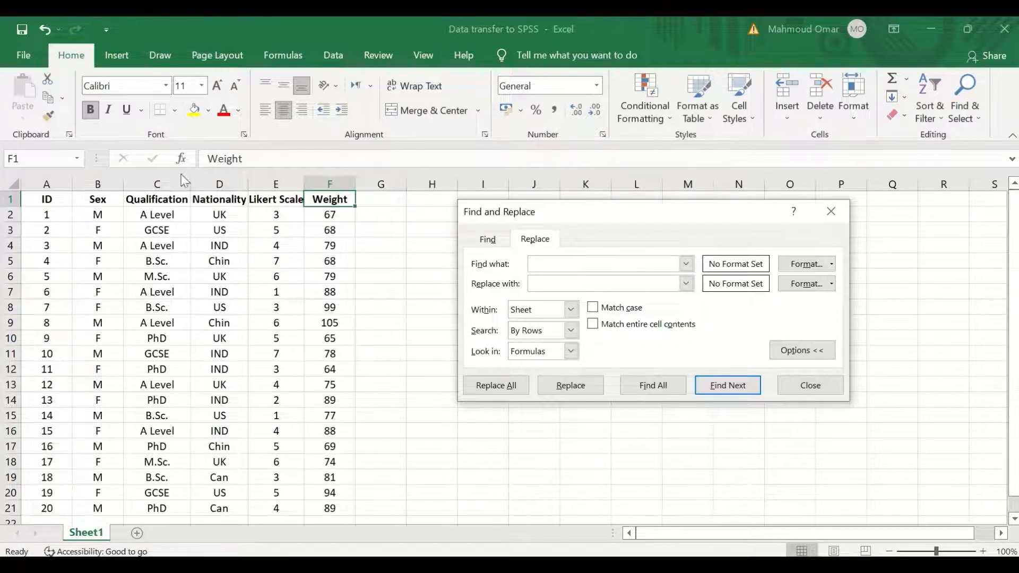
left_click(101, 184)
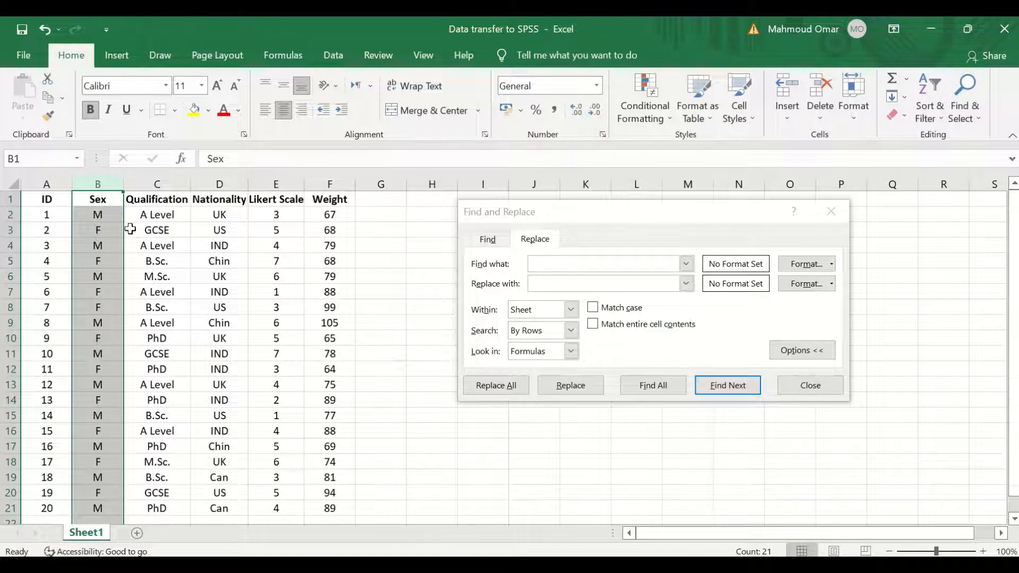
left_click(551, 262)
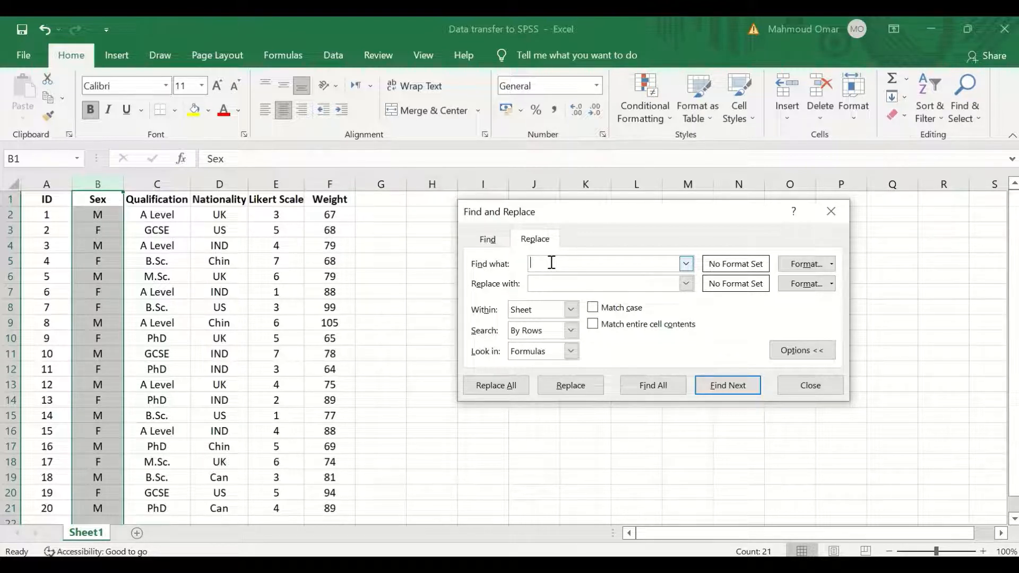
type("M")
left_click(570, 282)
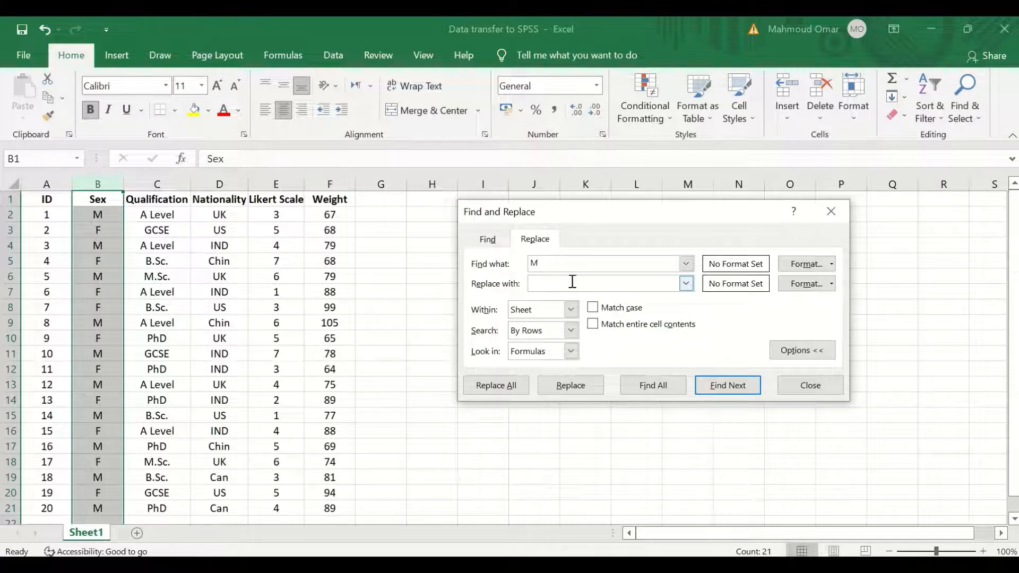
type("0")
left_click(498, 384)
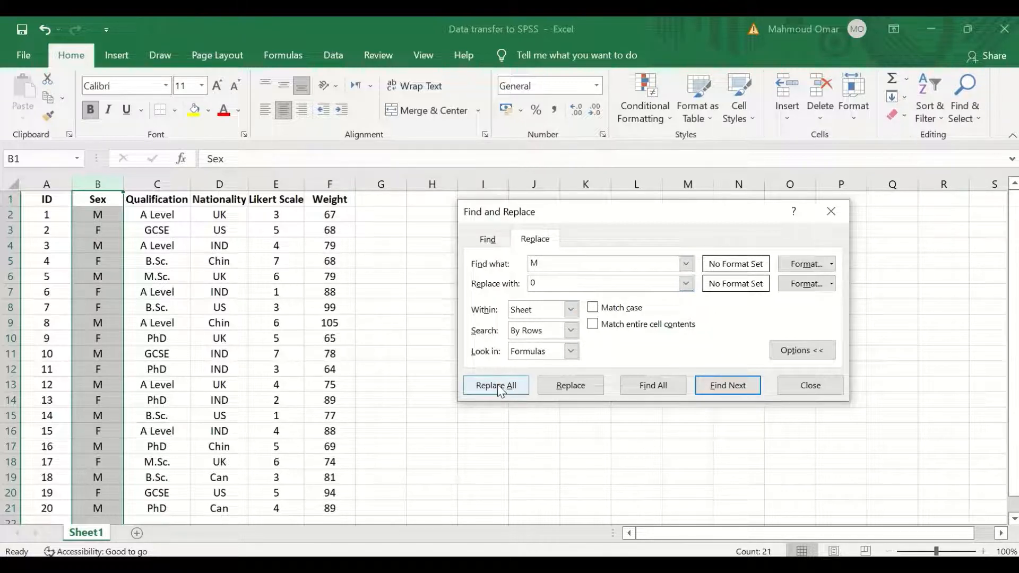
left_click(508, 344)
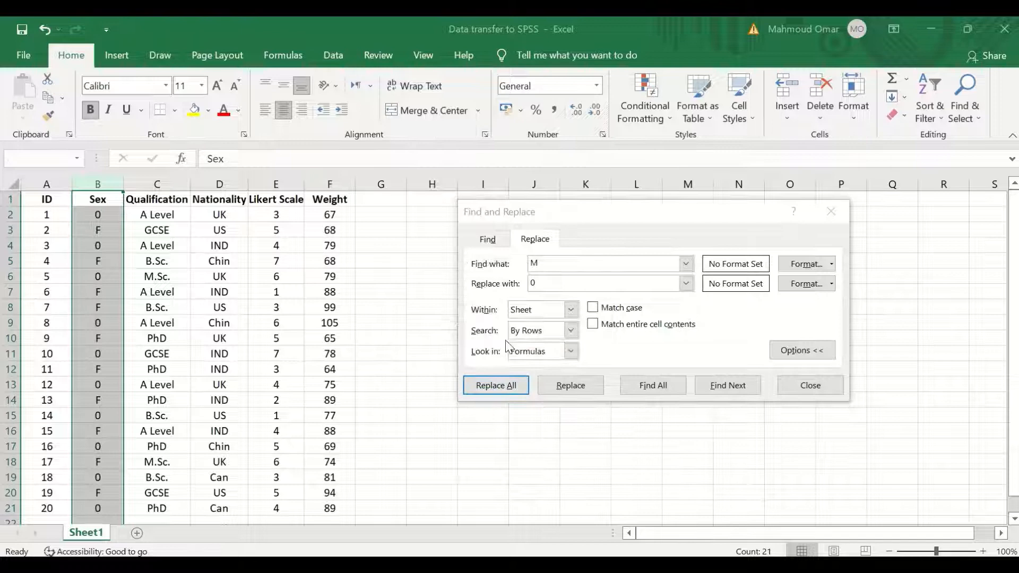
Replace every F with 1 in the Sex column.
double_click(550, 264)
type("F")
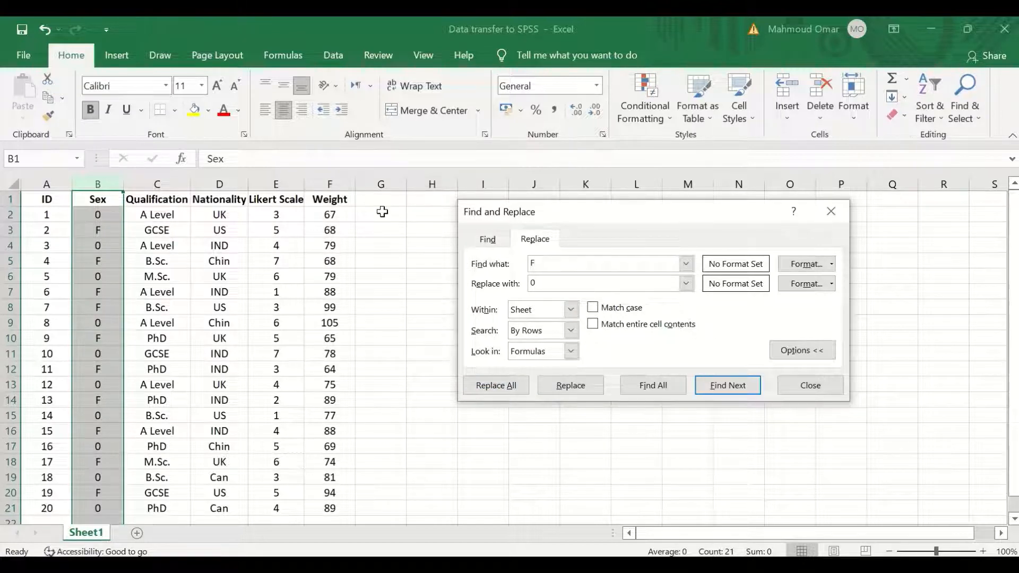
double_click(532, 282)
type("1")
left_click(499, 385)
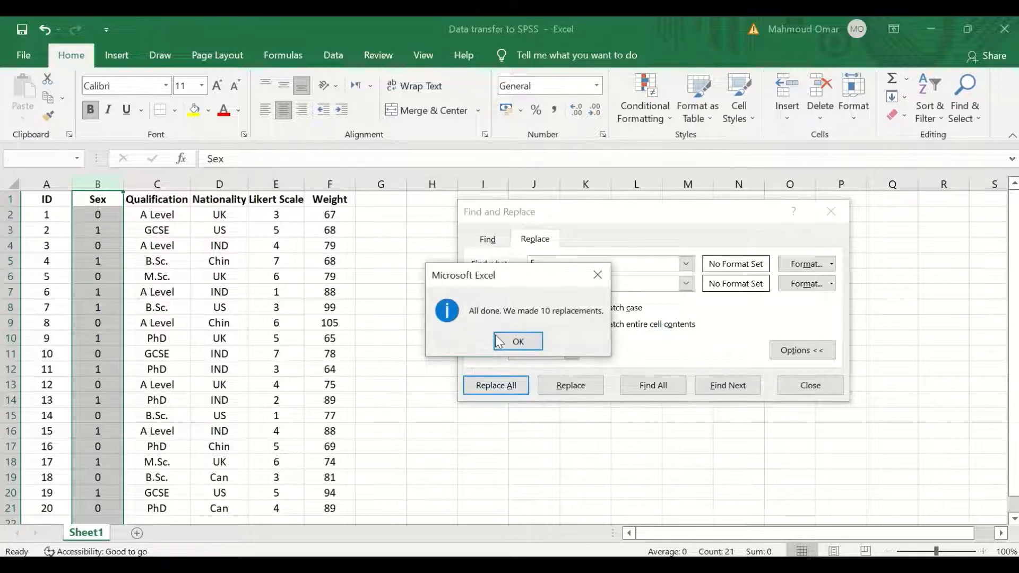
left_click(518, 340)
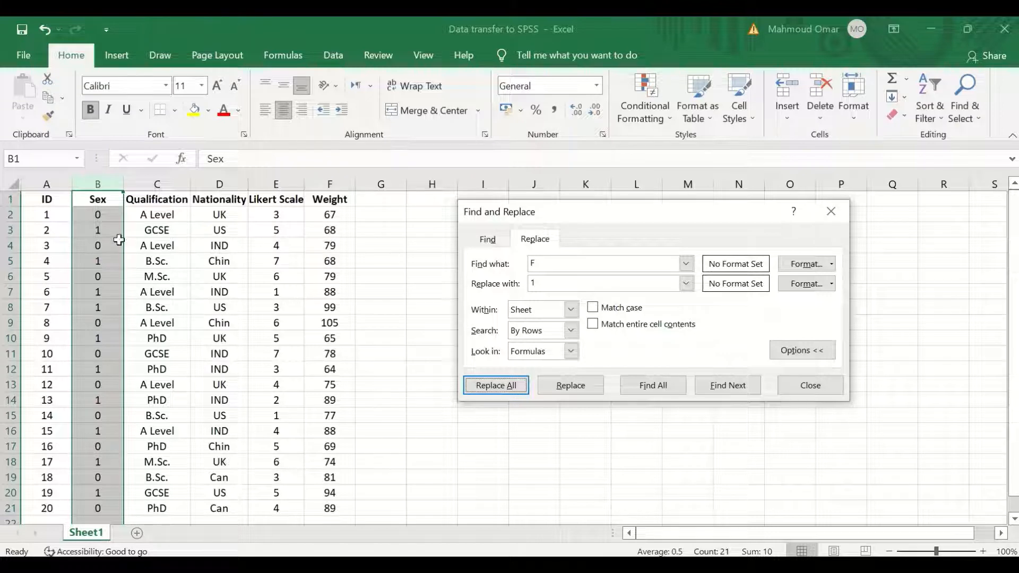
Replace every GCSE entry with 0 in the Qualification column.
left_click(157, 185)
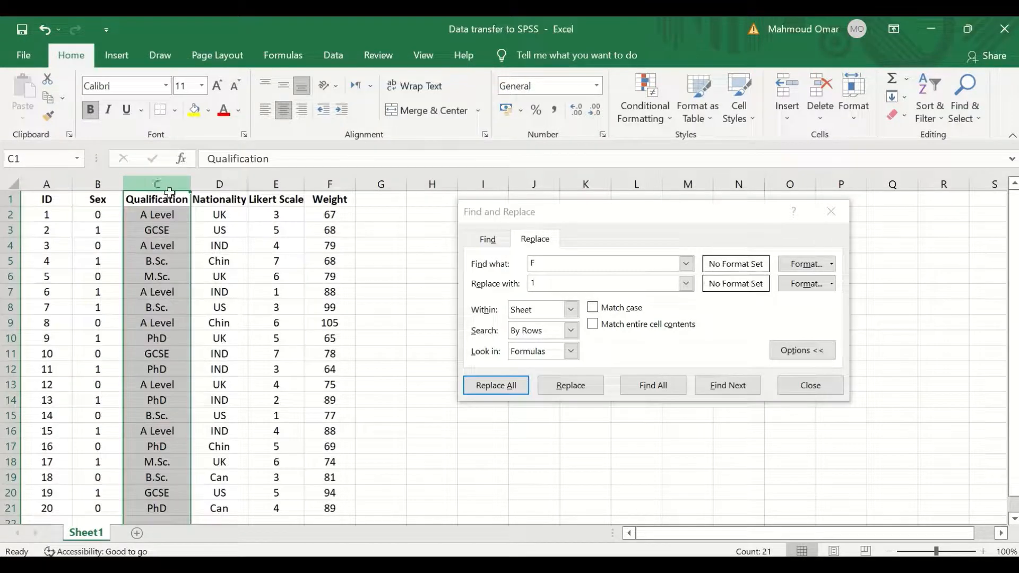
left_click(536, 259)
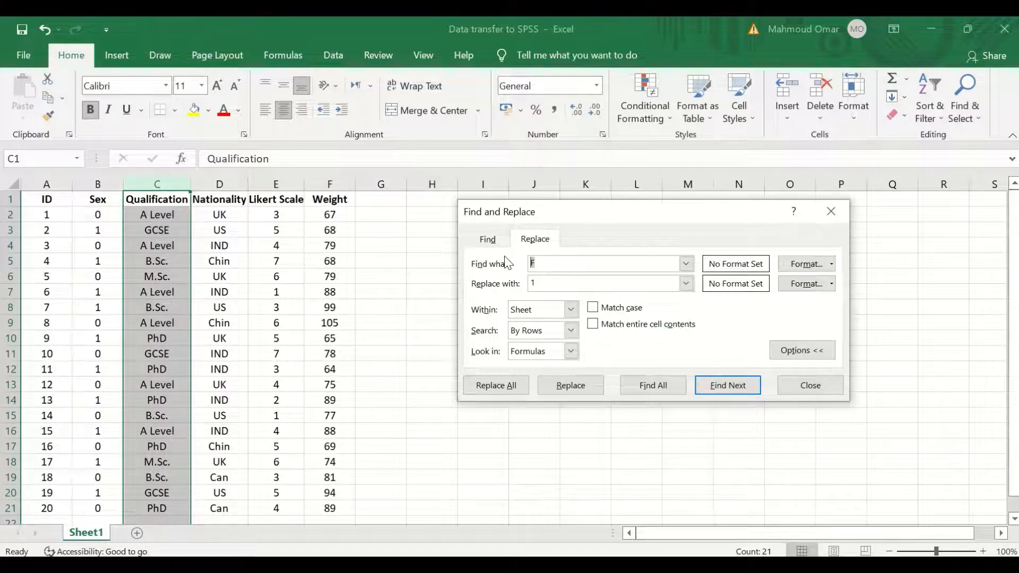
type("GCSE")
left_click_drag(550, 282, 508, 285)
type("0")
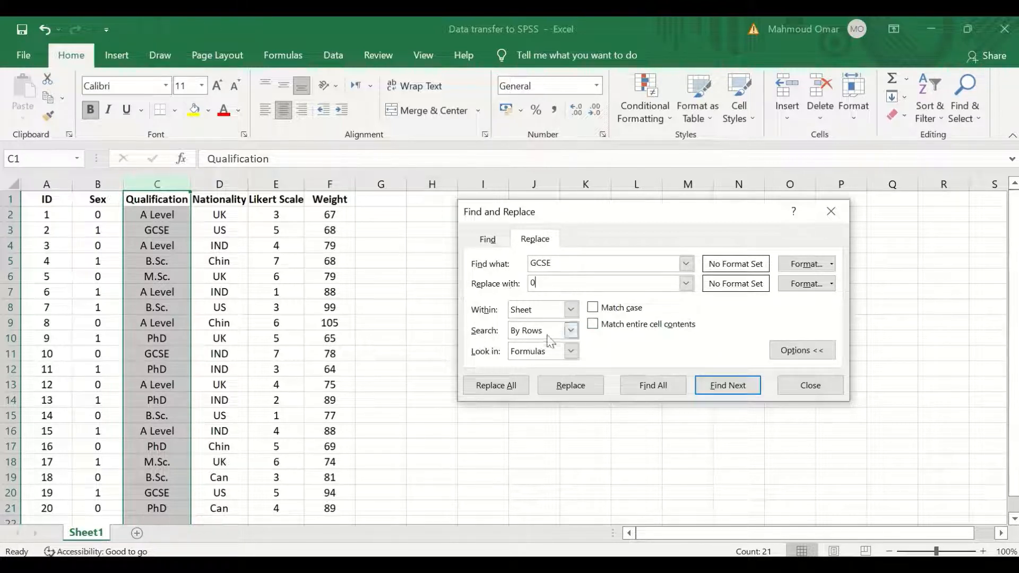
left_click(493, 386)
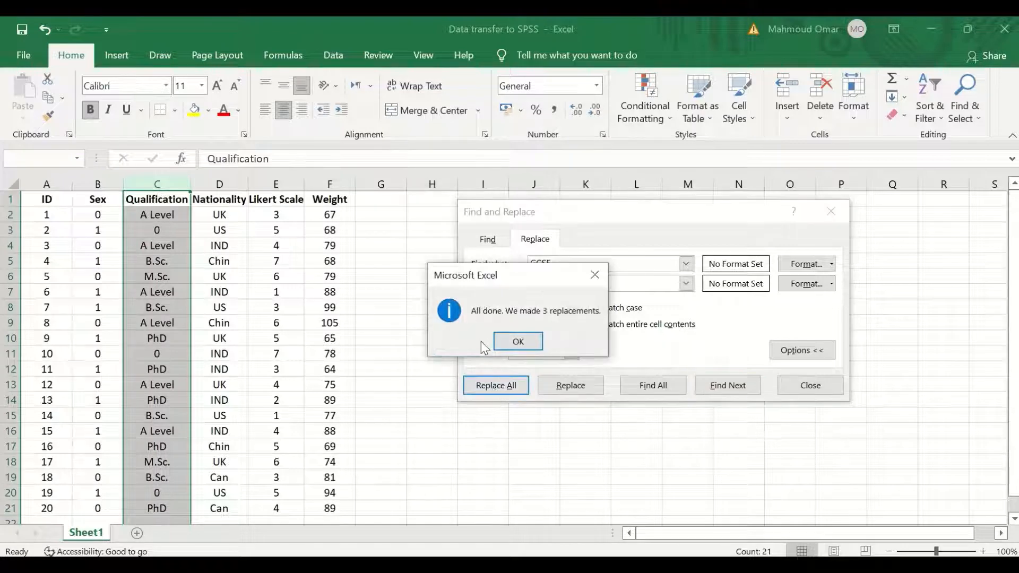
left_click(518, 341)
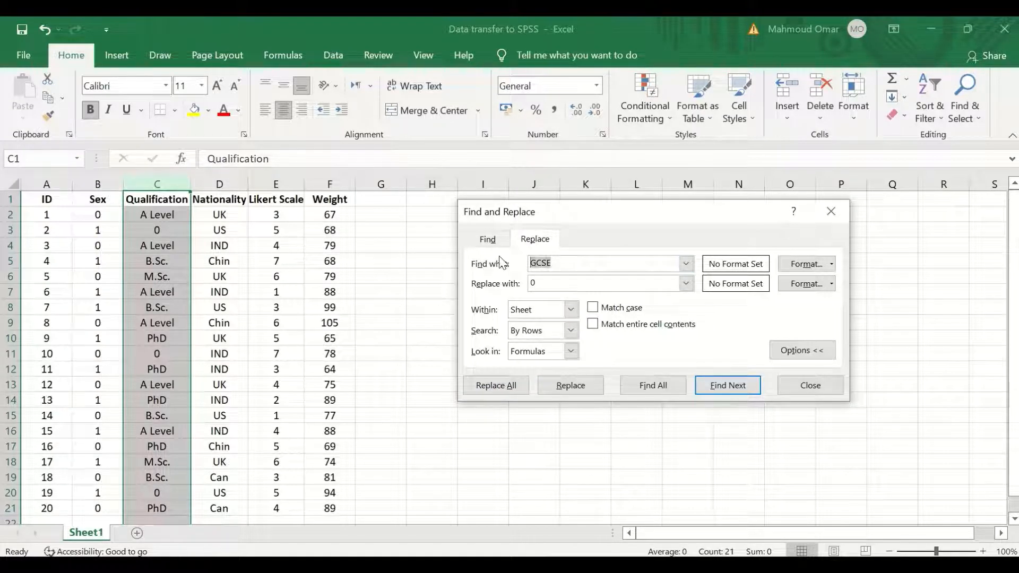
Replace every A Level entry with 1 in the Qualification column.
type("A Level")
left_click_drag(537, 284, 514, 279)
type("1")
left_click(512, 384)
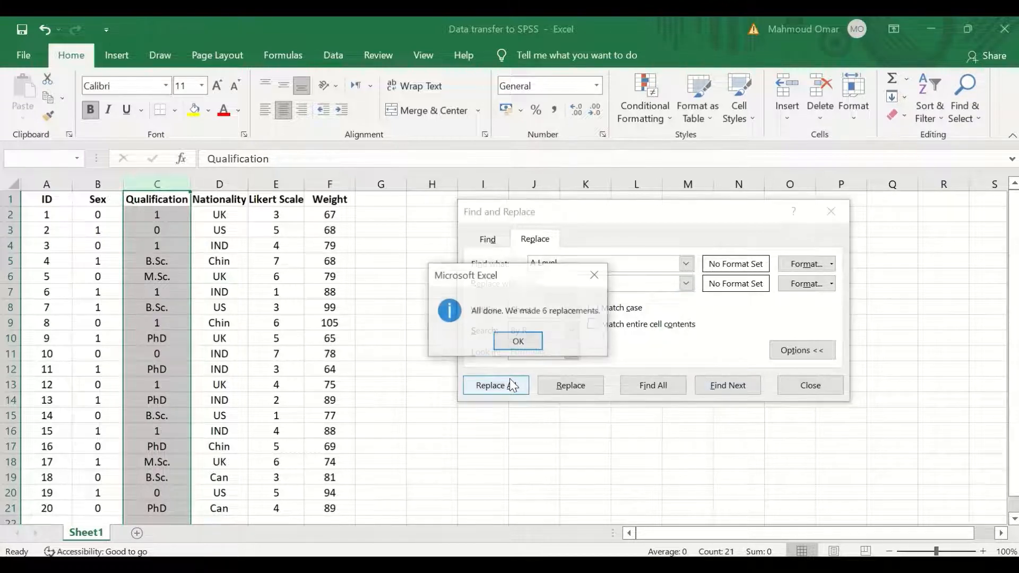
left_click(515, 341)
Replace every B.Sc. entry with 2 in the Qualification column.
key("shift+Tab")
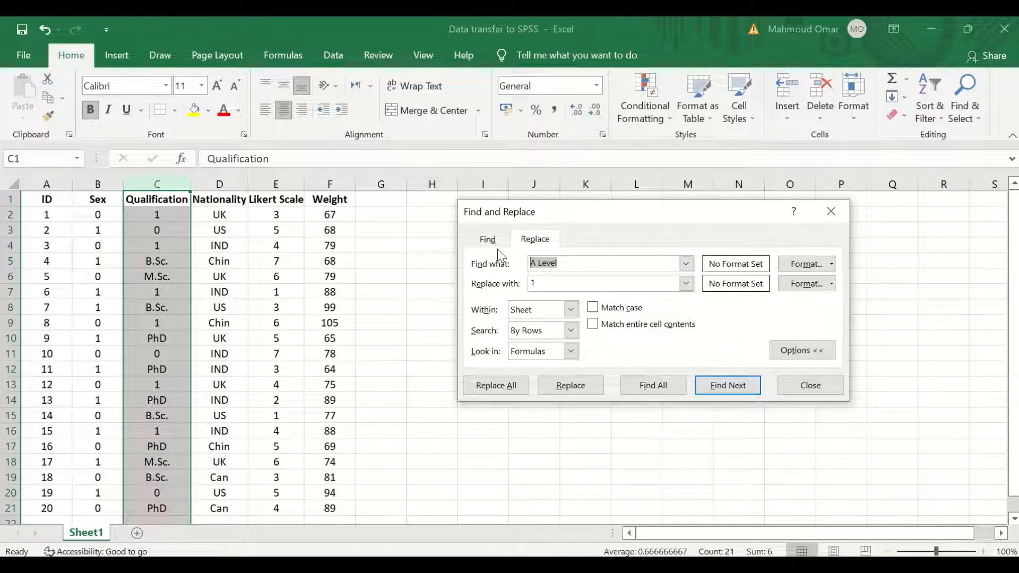
type("B.Sc.")
key("Tab")
type("2")
left_click(497, 386)
left_click(518, 341)
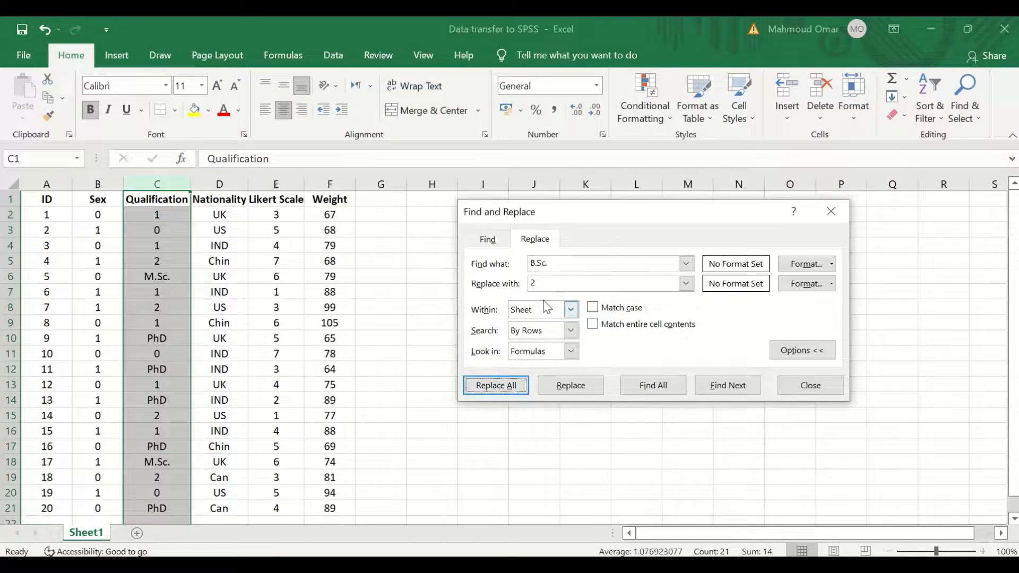
Replace every M.Sc. entry with 3 in the Qualification column.
left_click_drag(553, 263, 518, 261)
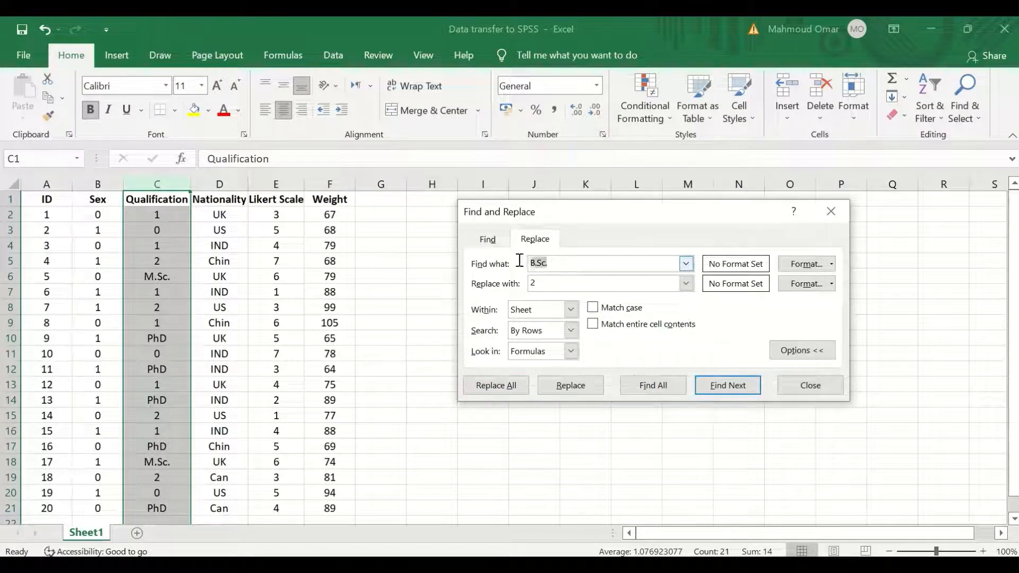
key("BackSpace")
type("M.Sc.")
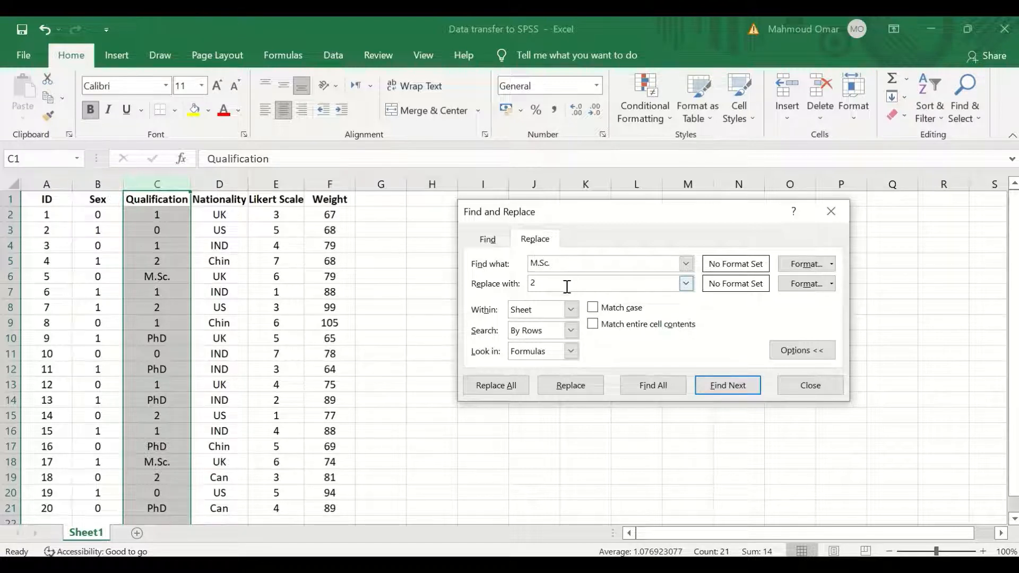
left_click_drag(567, 285, 531, 282)
type("3")
key("alt+a")
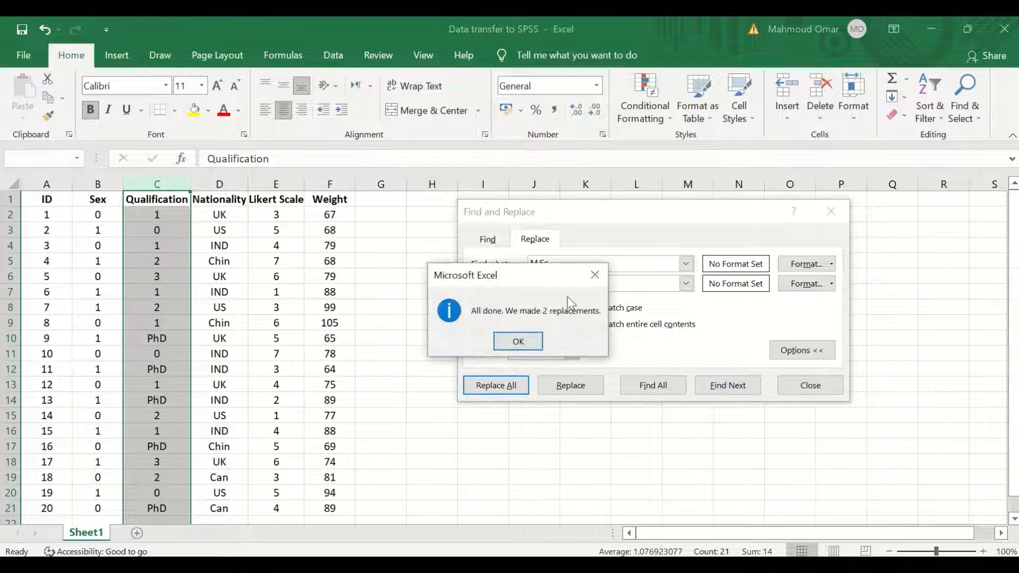
left_click(519, 341)
Replace every PhD entry with 4 in the Qualification column.
left_click_drag(561, 264, 519, 263)
type("PhD")
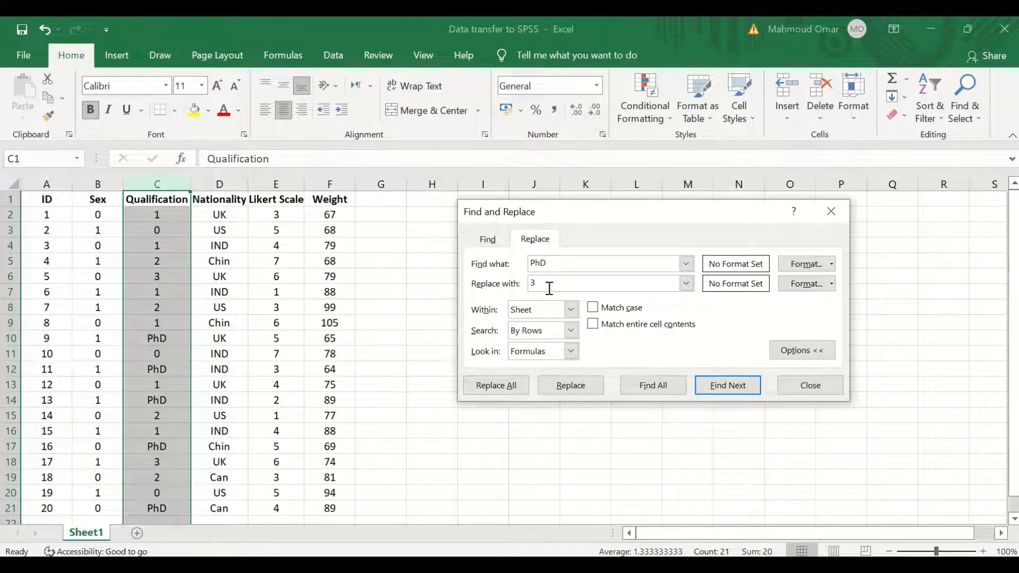
left_click_drag(550, 285, 529, 284)
type("4")
left_click(500, 387)
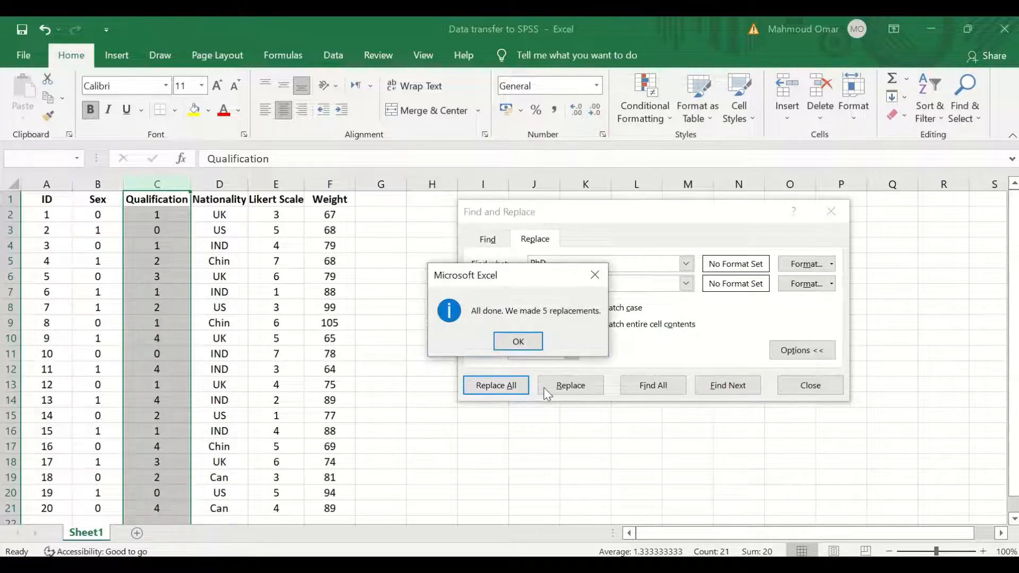
left_click(519, 343)
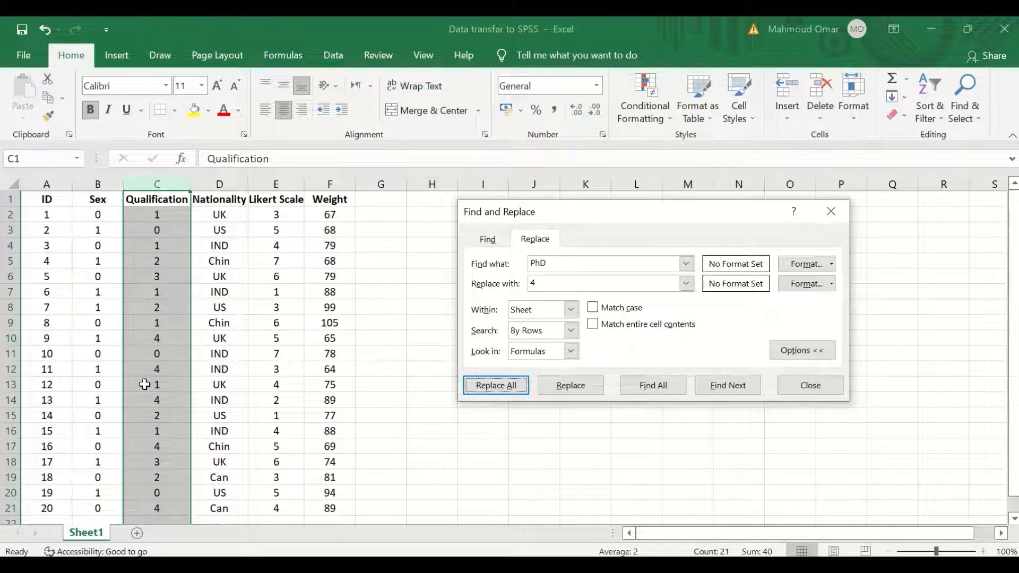
Replace every UK entry with 0 in the Nationality column.
left_click(218, 184)
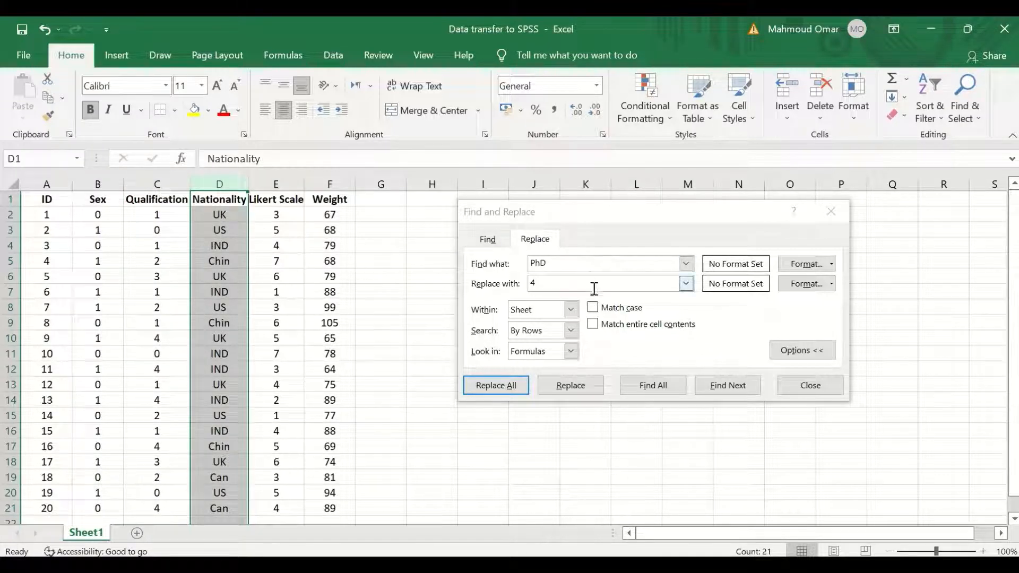
left_click(553, 259)
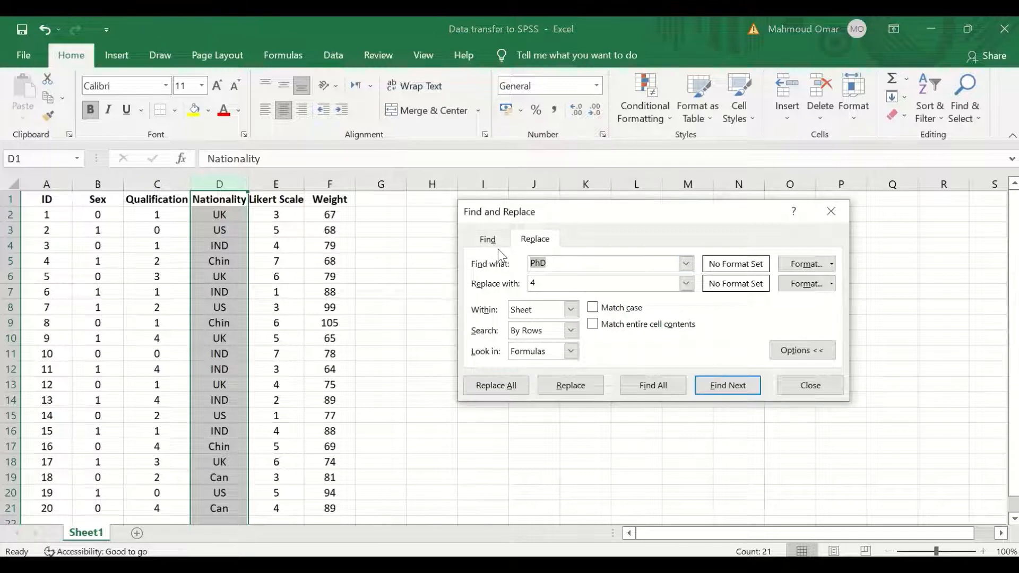
type("UK")
left_click_drag(542, 281, 517, 280)
left_click(499, 386)
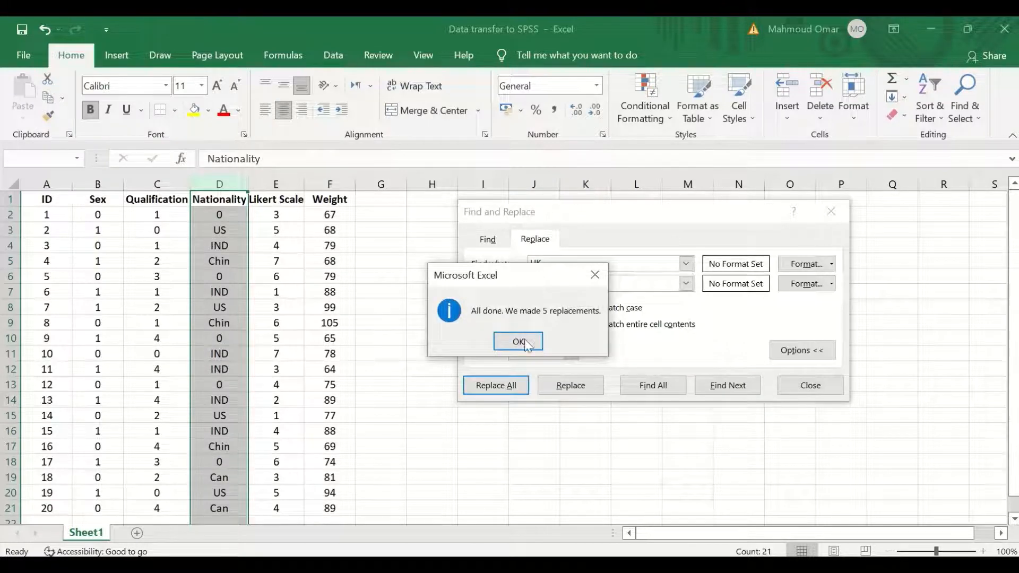
left_click(518, 341)
Replace every US entry with 1 in the Nationality column.
double_click(529, 263)
type("U")
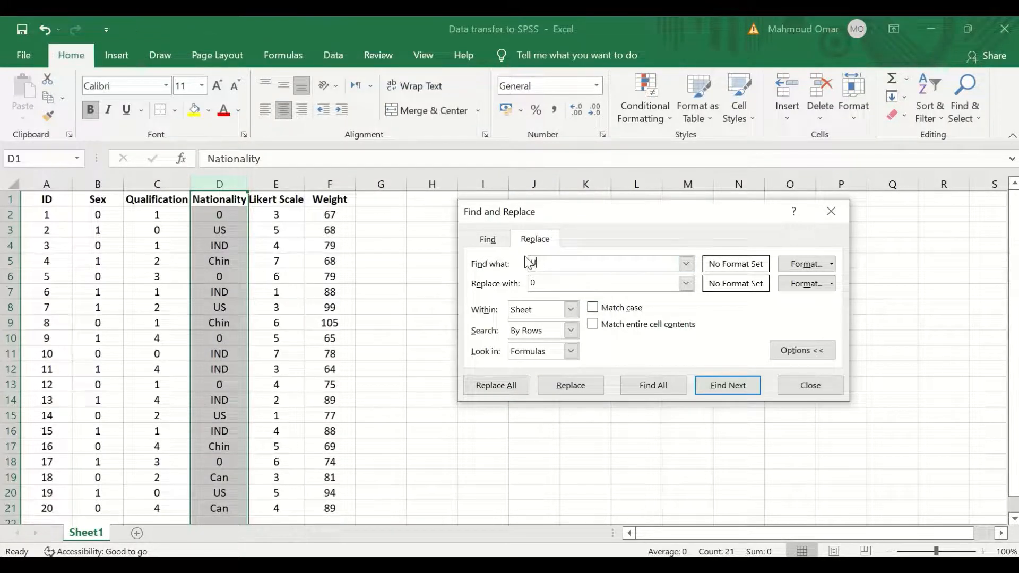
type("S")
left_click_drag(557, 279, 504, 284)
type("1")
left_click(496, 386)
left_click(519, 342)
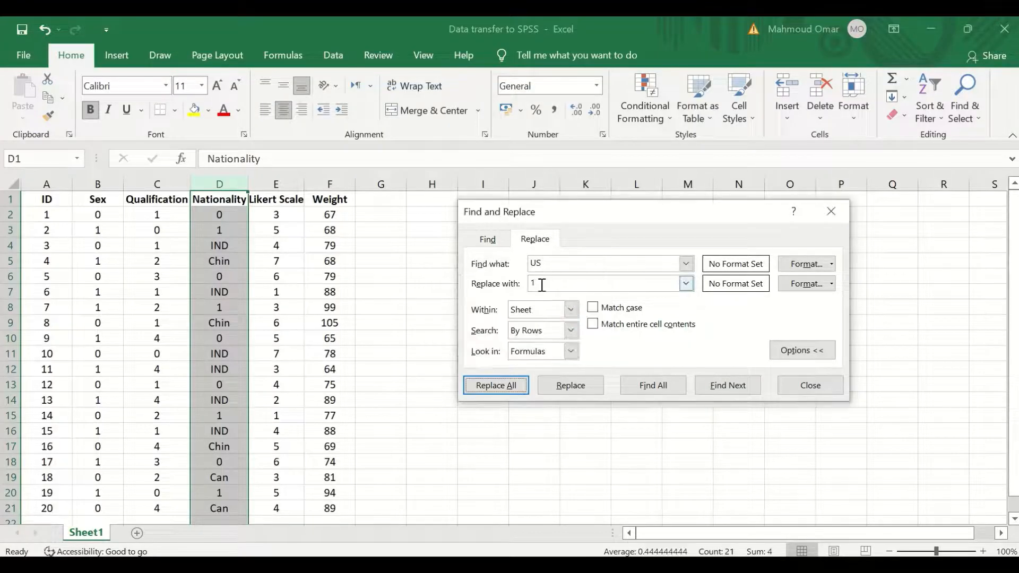
Replace every Chin entry with 2 in the Nationality column.
double_click(533, 263)
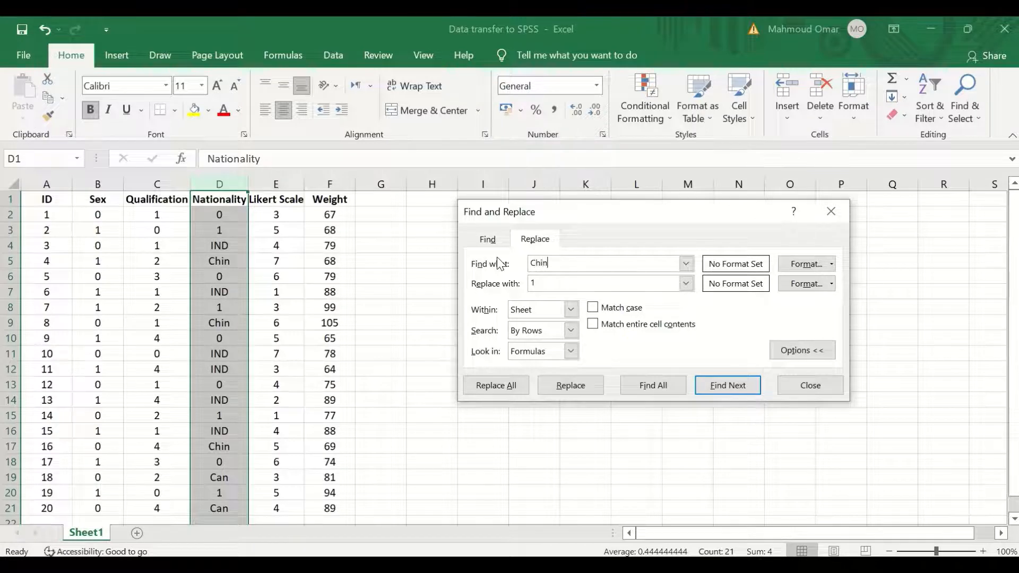
double_click(531, 283)
type("2")
left_click(513, 389)
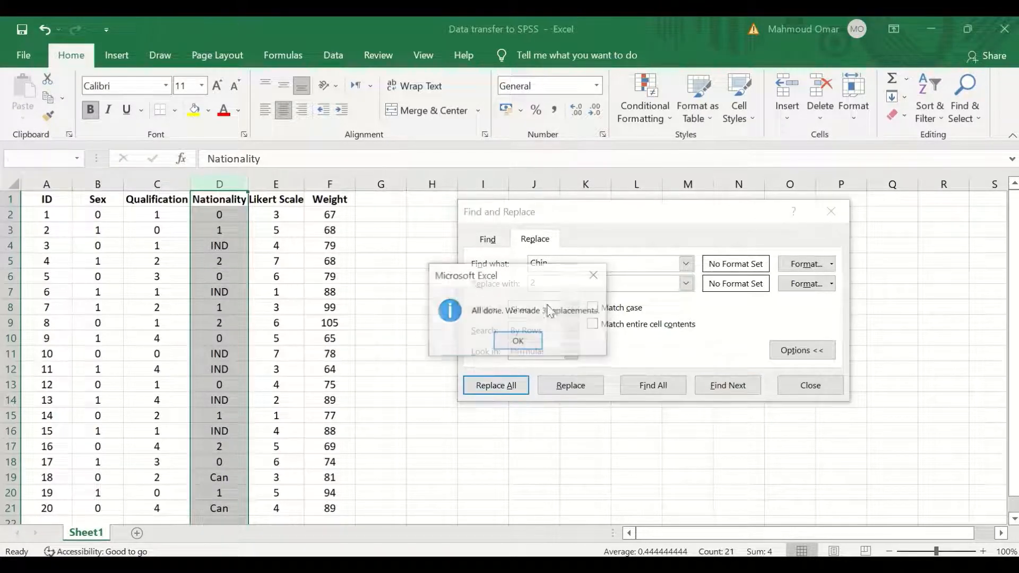
left_click(518, 342)
Replace every IND entry with 3 in the Nationality column.
double_click(555, 261)
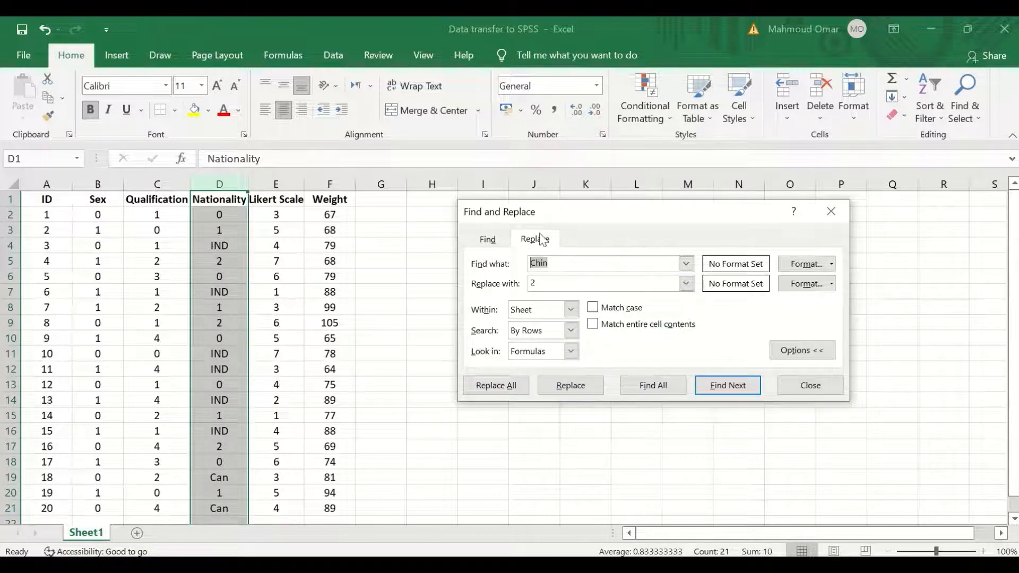
type("In")
left_click_drag(539, 284, 495, 269)
type("3")
left_click(495, 385)
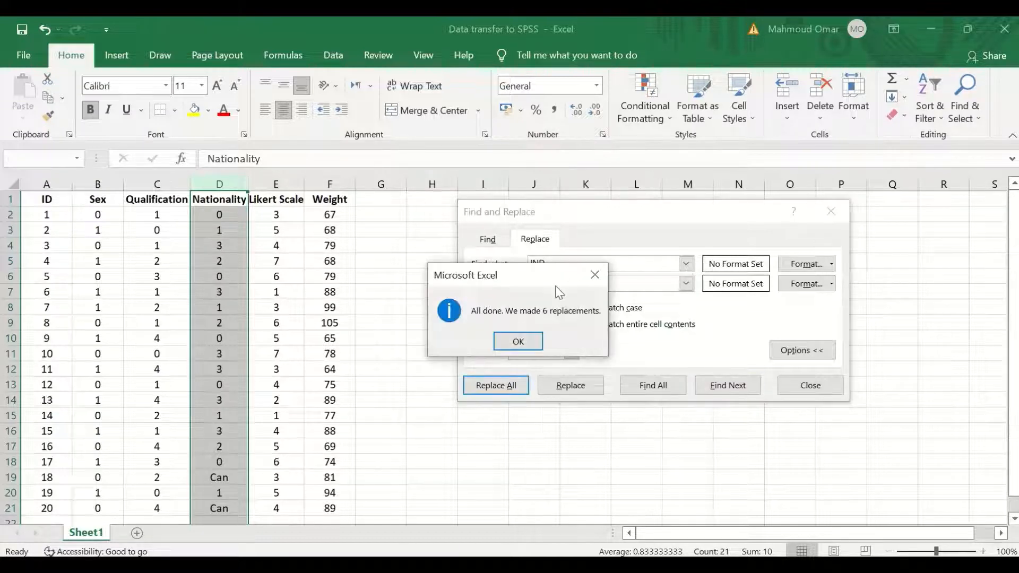
left_click(518, 341)
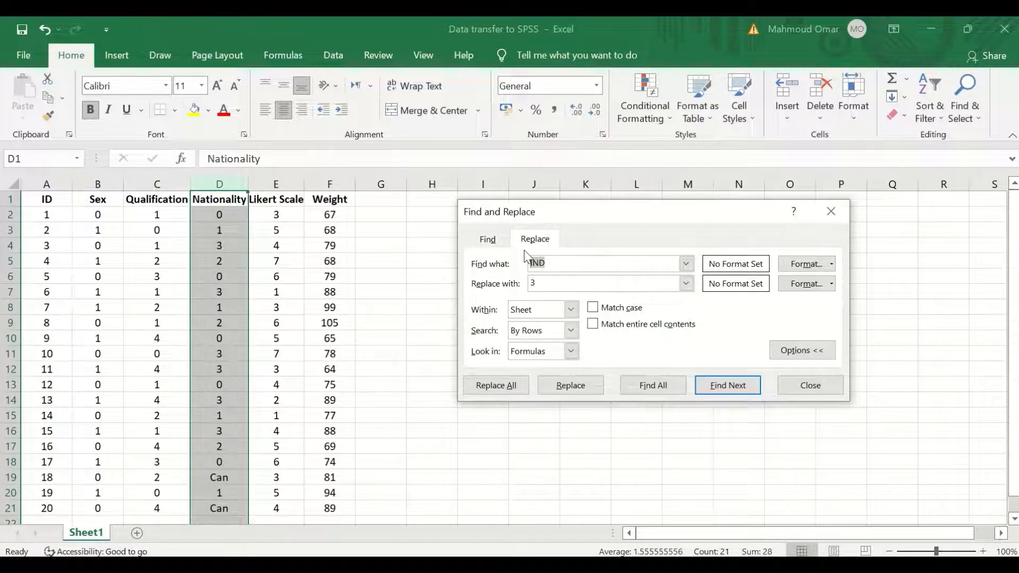
Replace every Can entry with 4 in the Nationality column and close the replace dialog.
type("Can")
type("4")
left_click(507, 386)
left_click(521, 342)
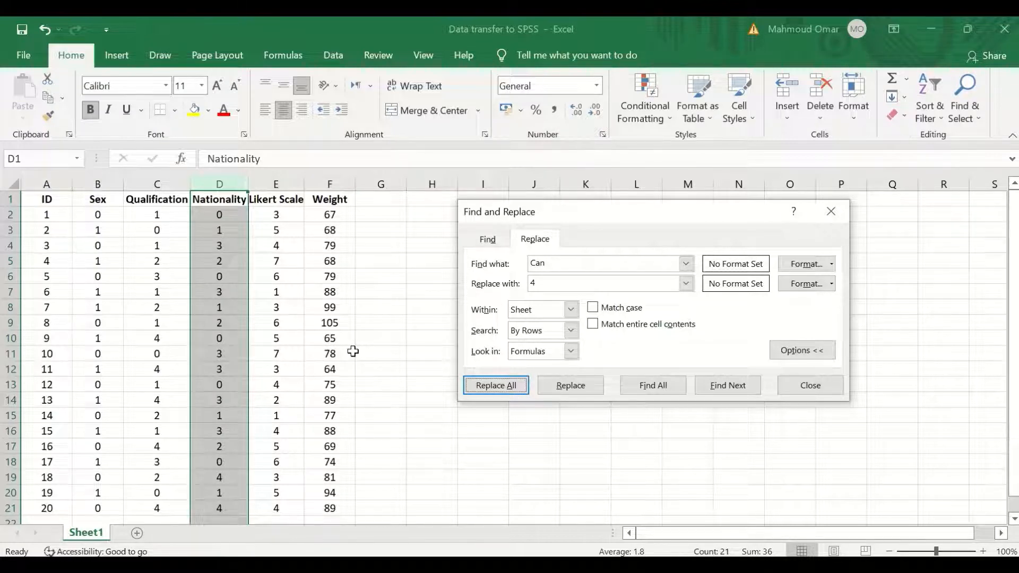
left_click(831, 211)
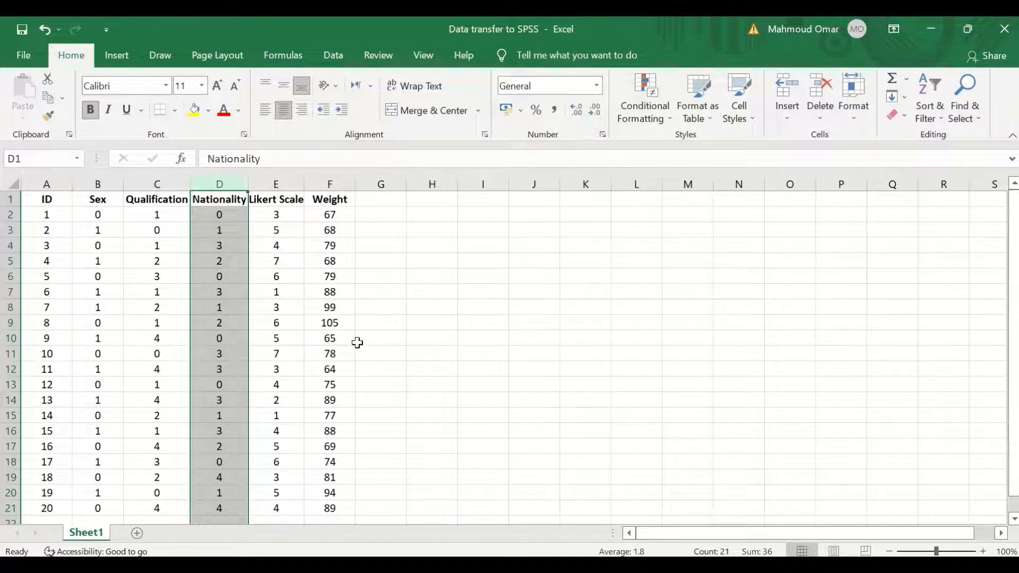
left_click(593, 314)
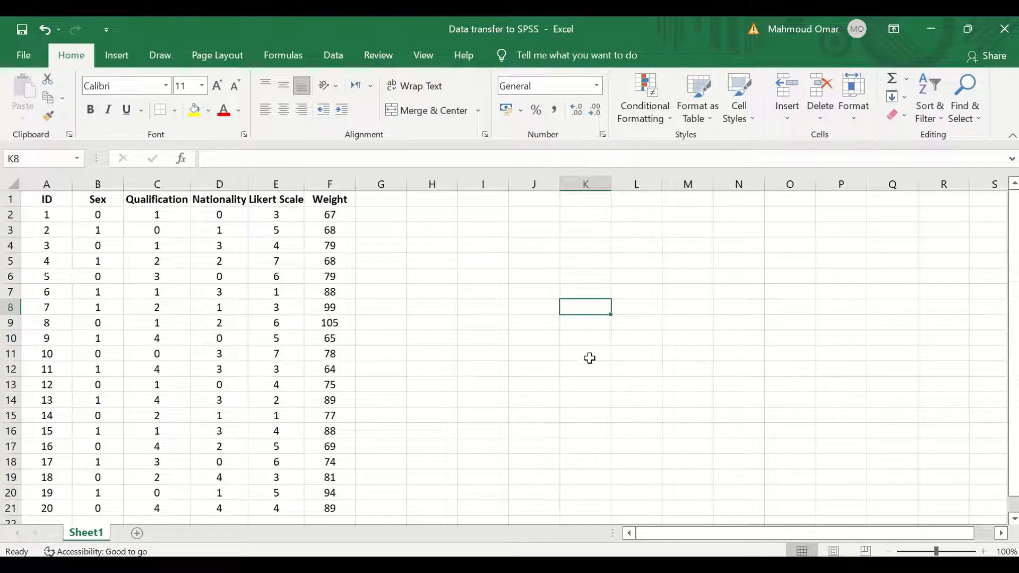
Save the recoded workbook as test in the Transfer datato SPSS folder, overwriting the existing file.
left_click(28, 61)
left_click(46, 275)
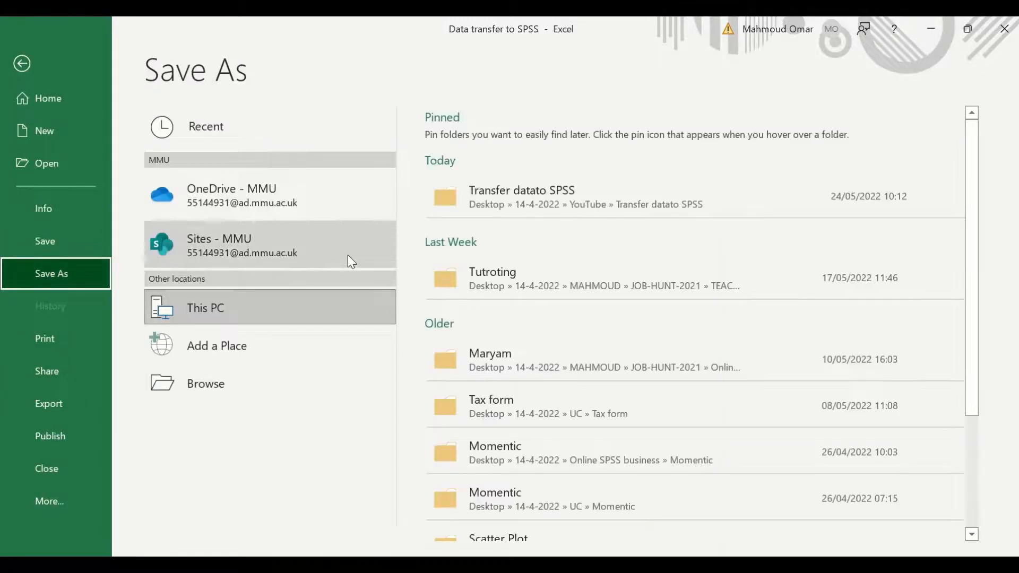
left_click(518, 196)
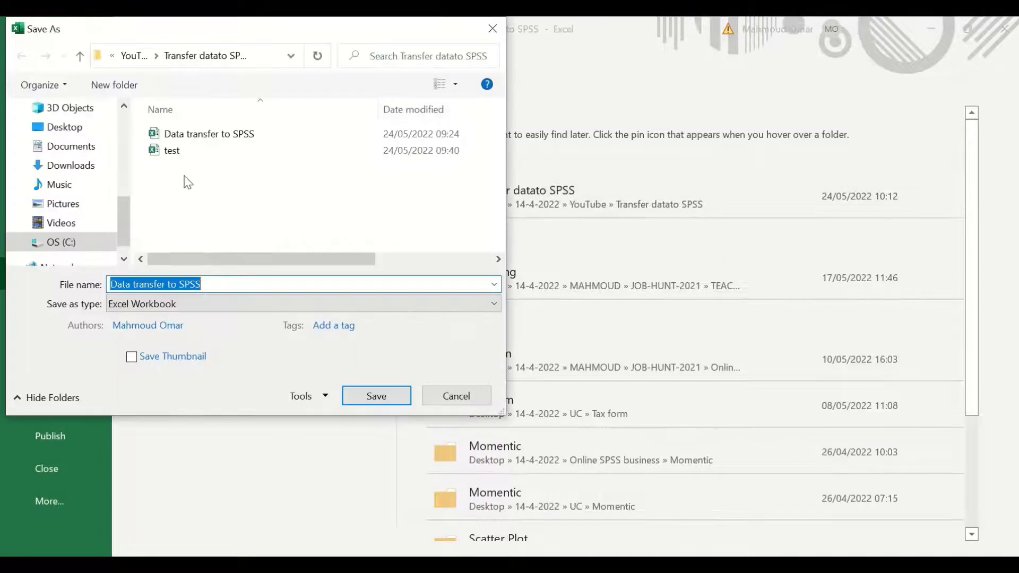
left_click(175, 154)
left_click(385, 394)
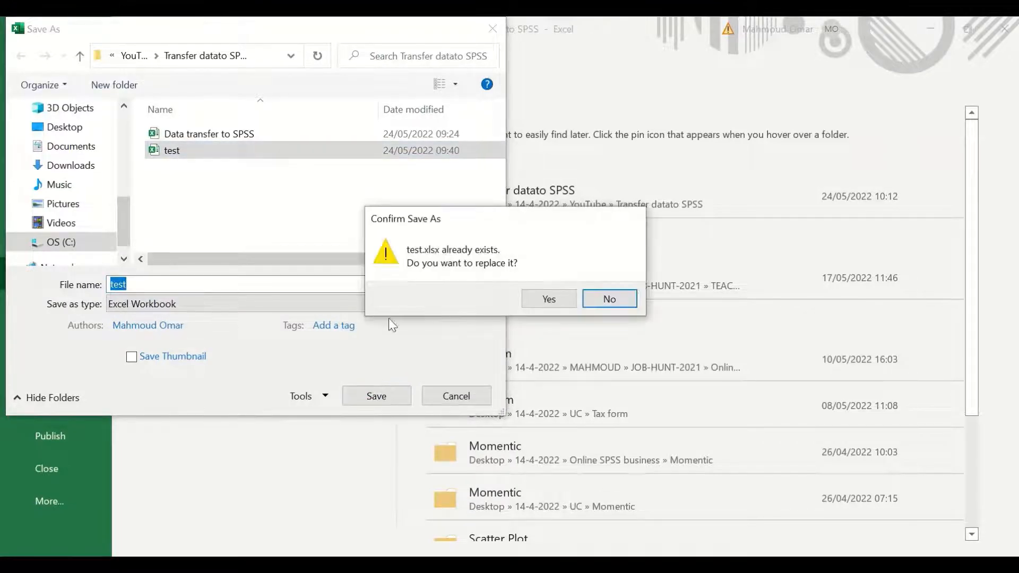
left_click(529, 300)
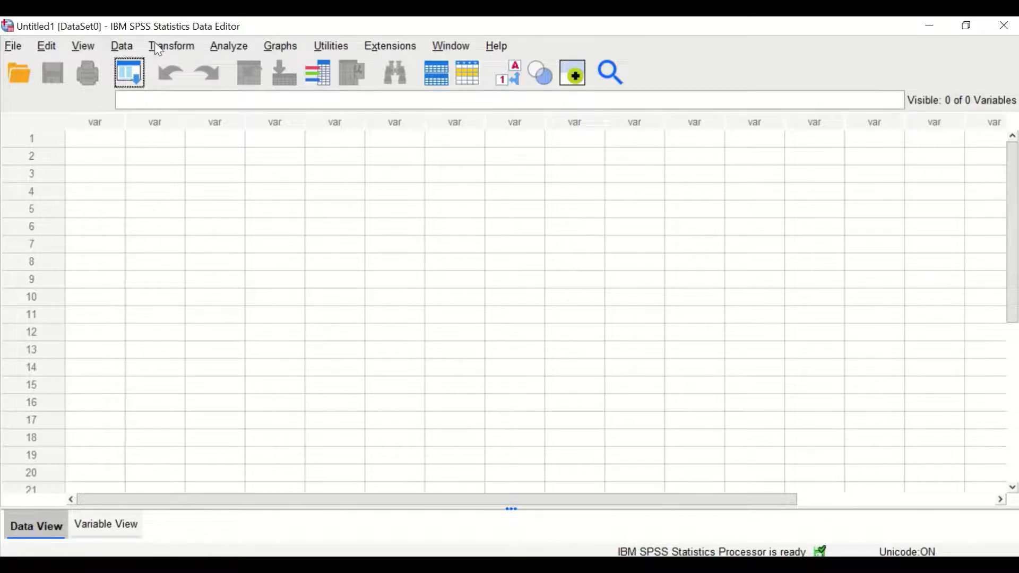
Switch to SPSS Statistics, start opening a data file and set the file type to Excel (*.xls, *.xlsx, *.xlsm).
left_click(8, 49)
mouse_move(8, 51)
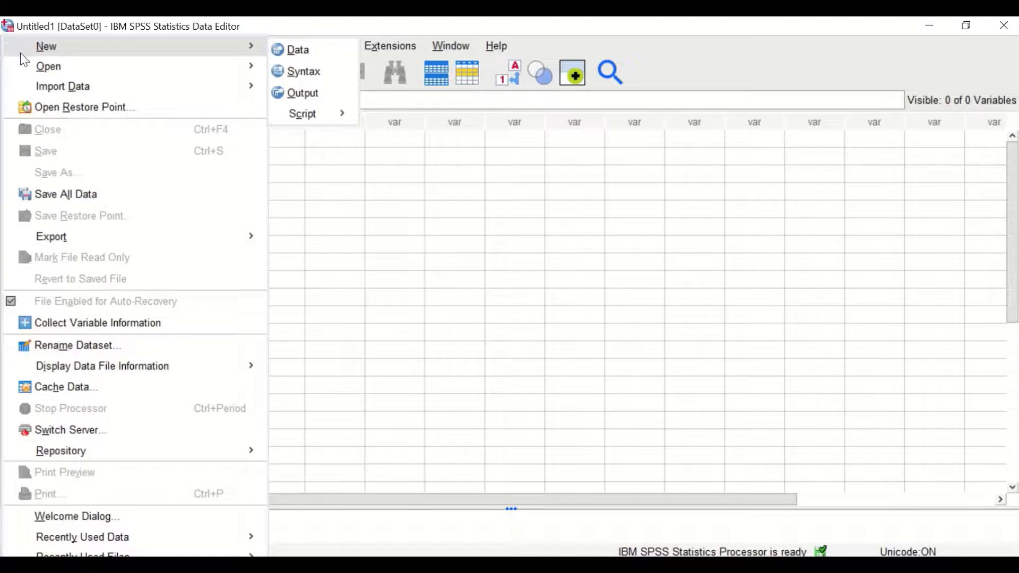
mouse_move(61, 70)
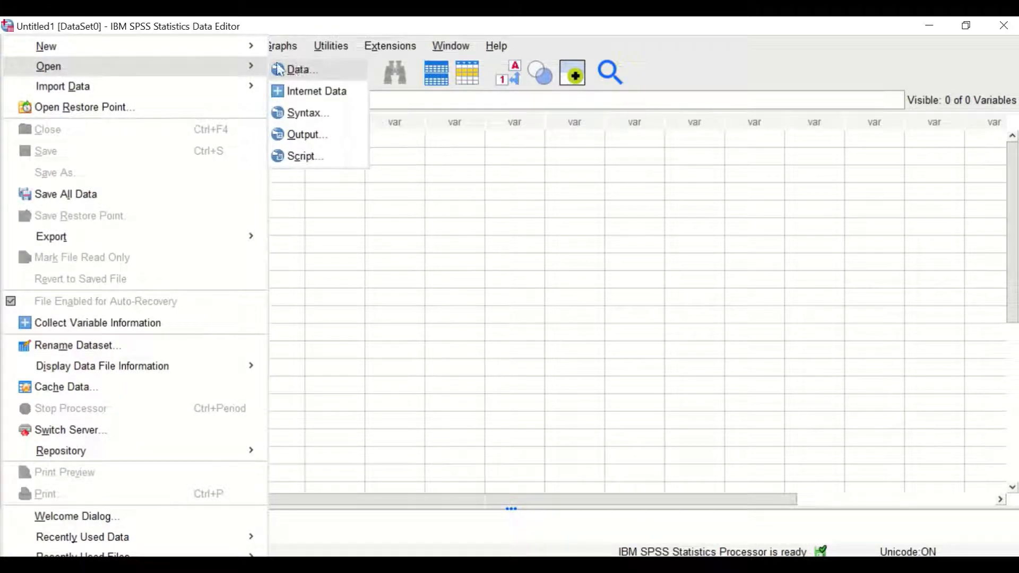
mouse_move(75, 88)
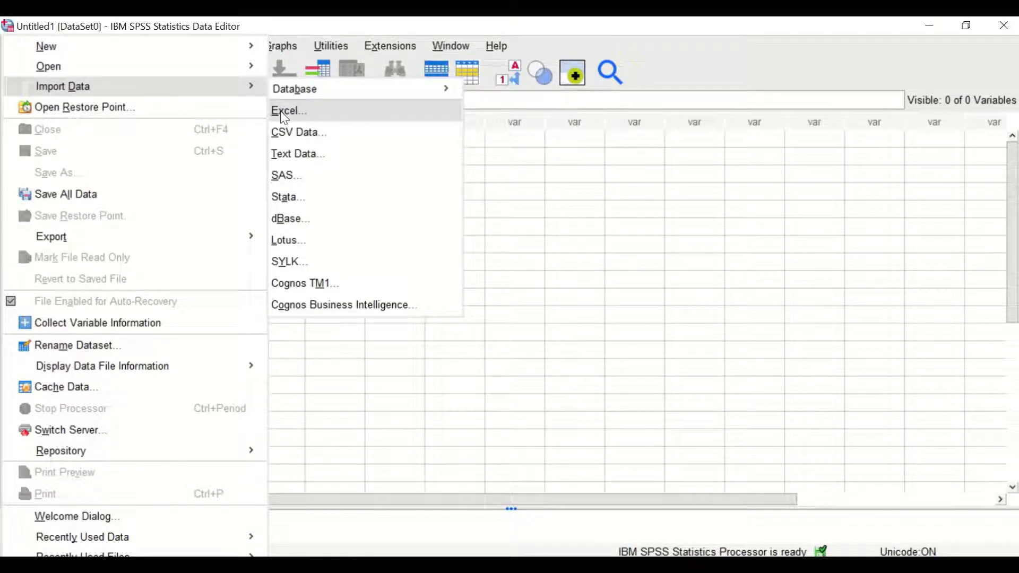
mouse_move(196, 69)
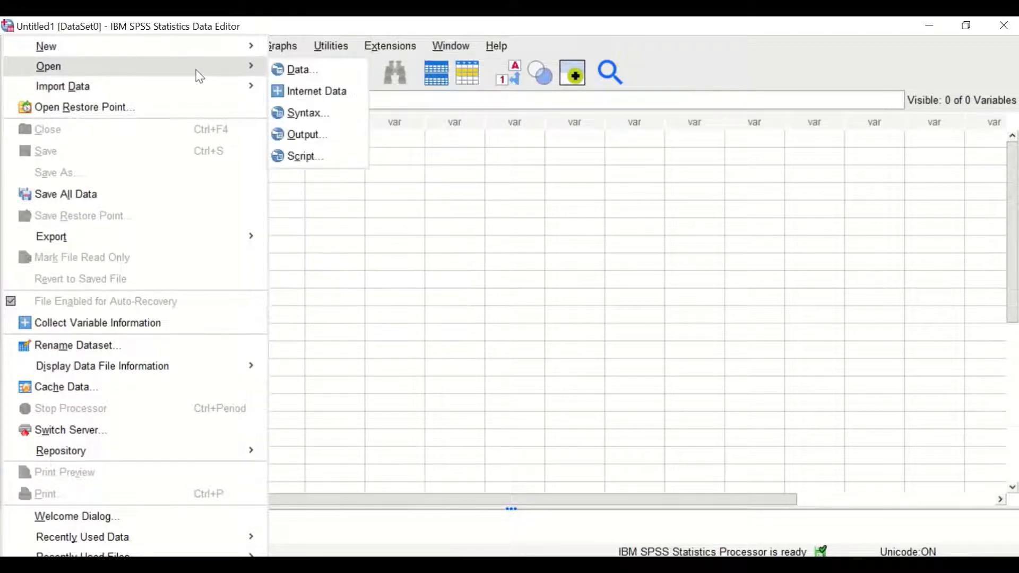
left_click(306, 78)
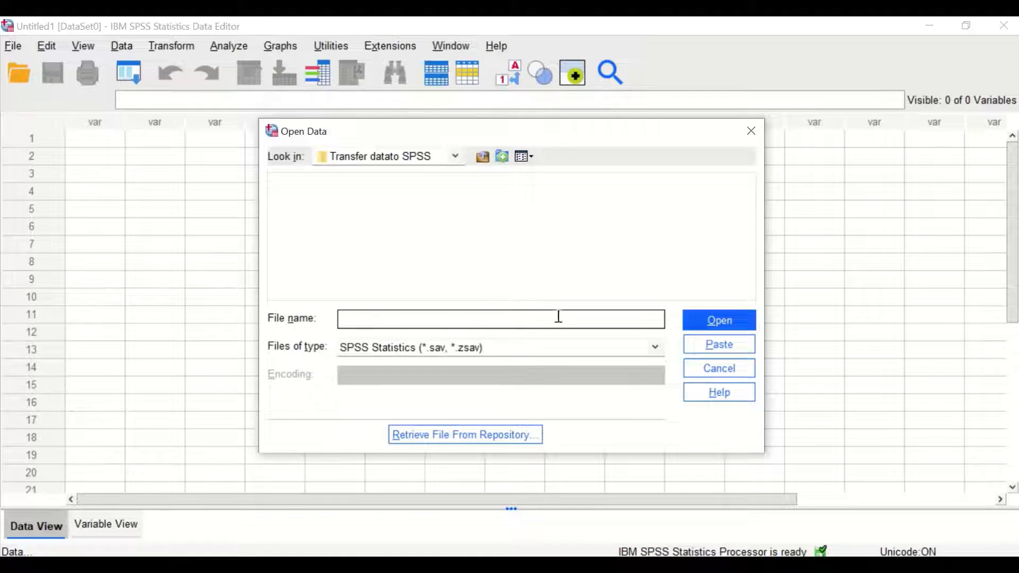
left_click(455, 156)
left_click(447, 162)
left_click(433, 351)
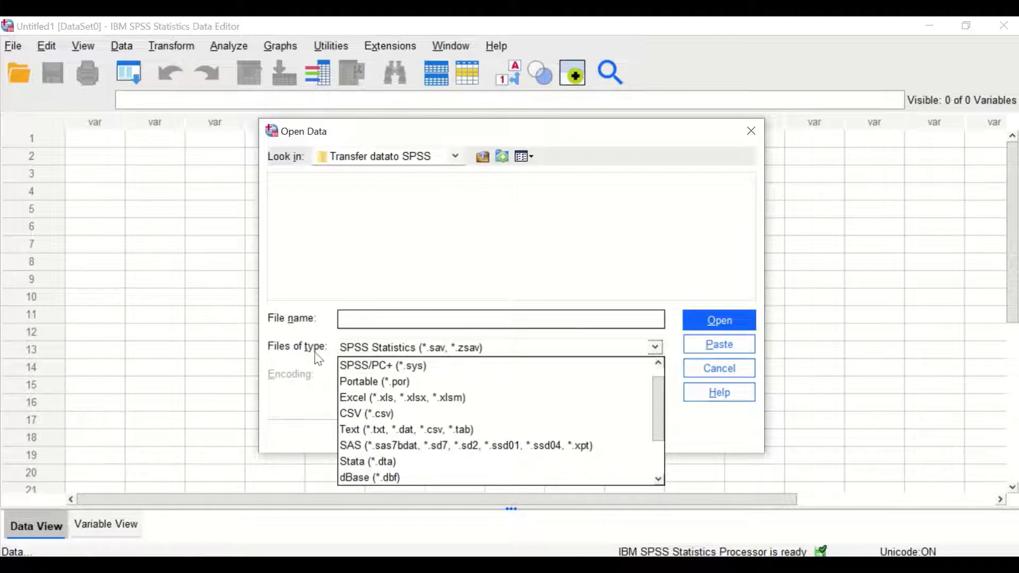
left_click(374, 397)
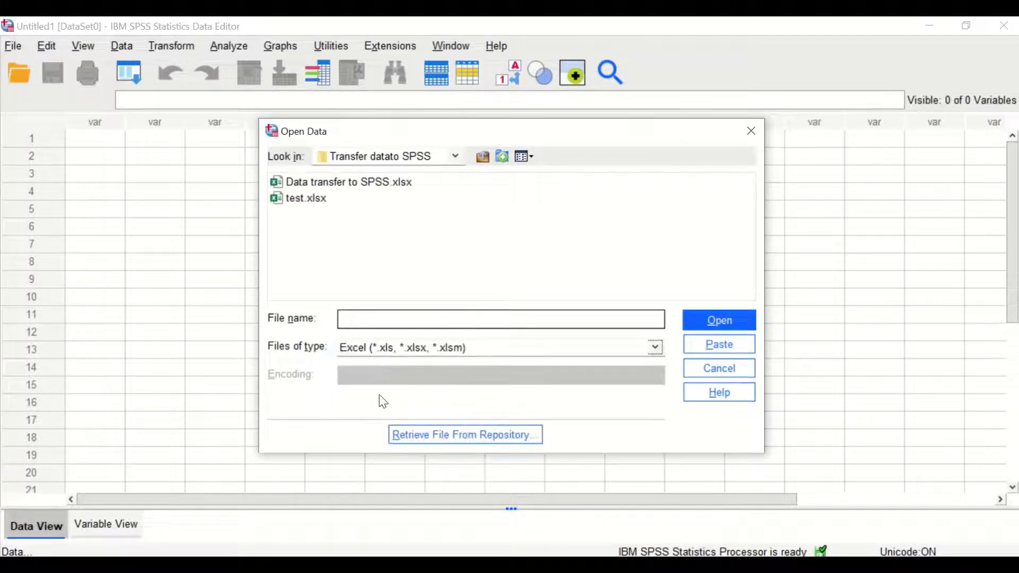
Open test.xlsx, import it with the default Excel reading options and maximise the data editor window.
left_click(295, 199)
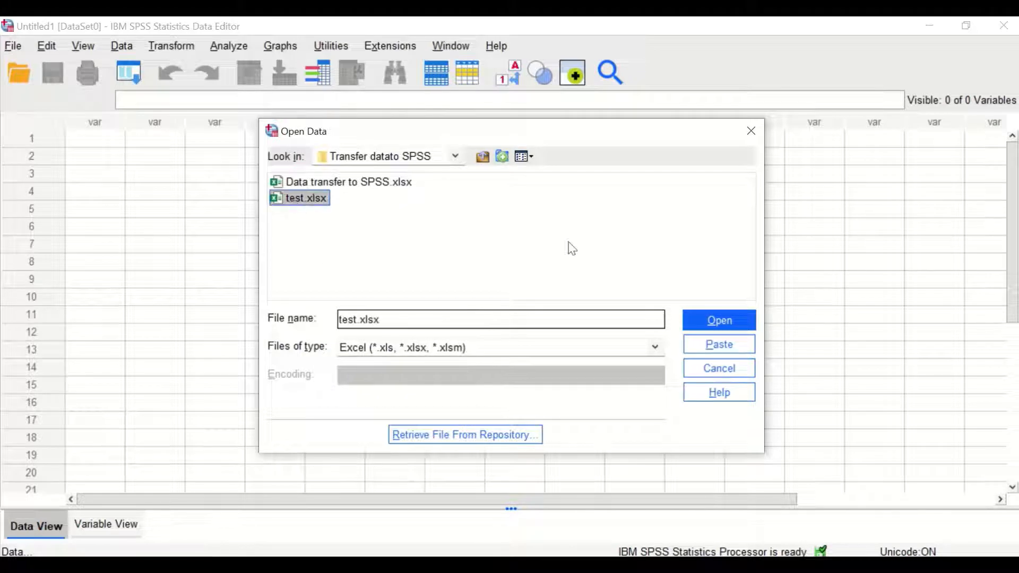
left_click(728, 322)
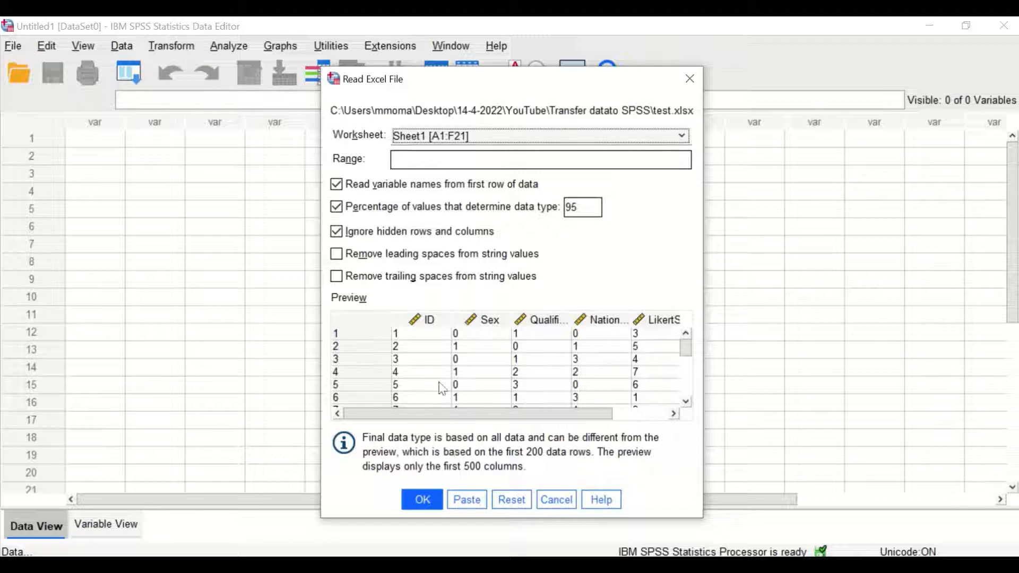
left_click(425, 503)
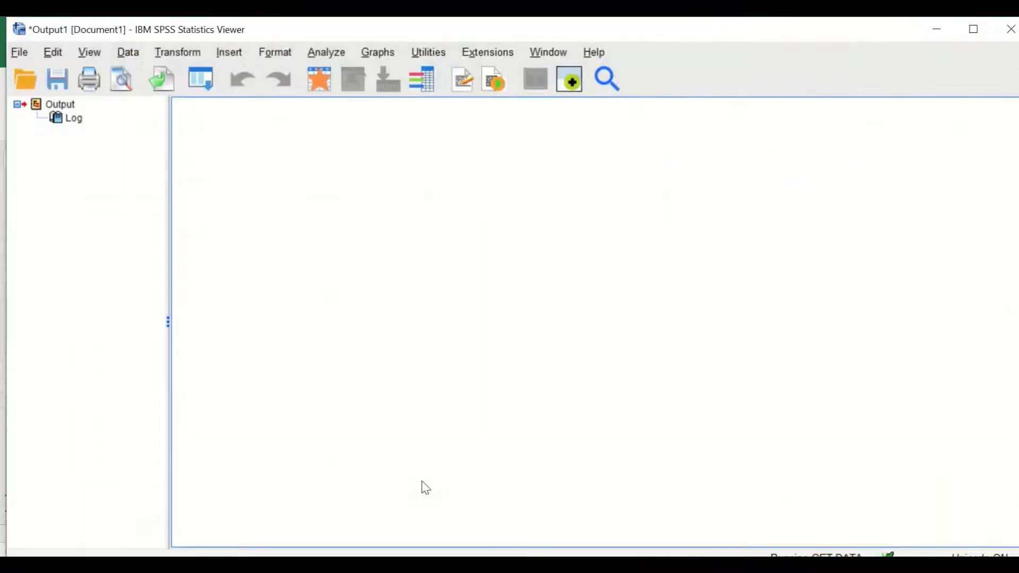
left_click(966, 25)
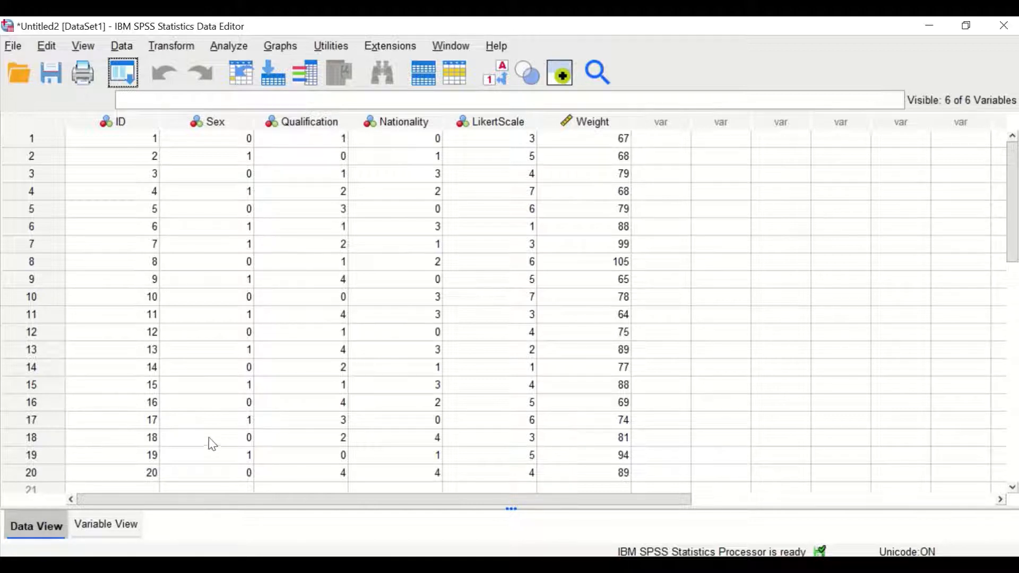
Set the measurement level of the ID variable to Scale in Variable View.
left_click(107, 525)
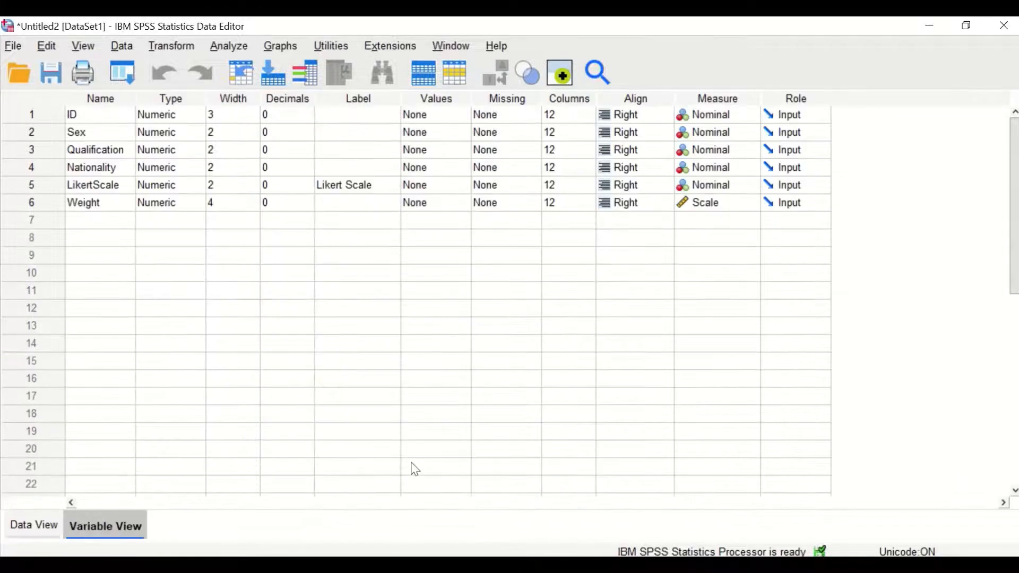
left_click(40, 117)
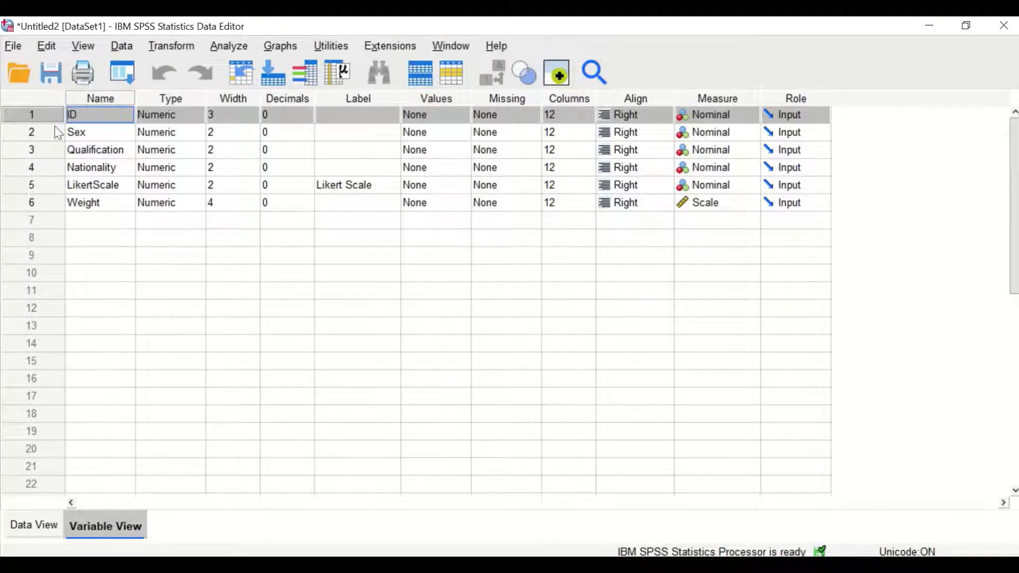
left_click(736, 115)
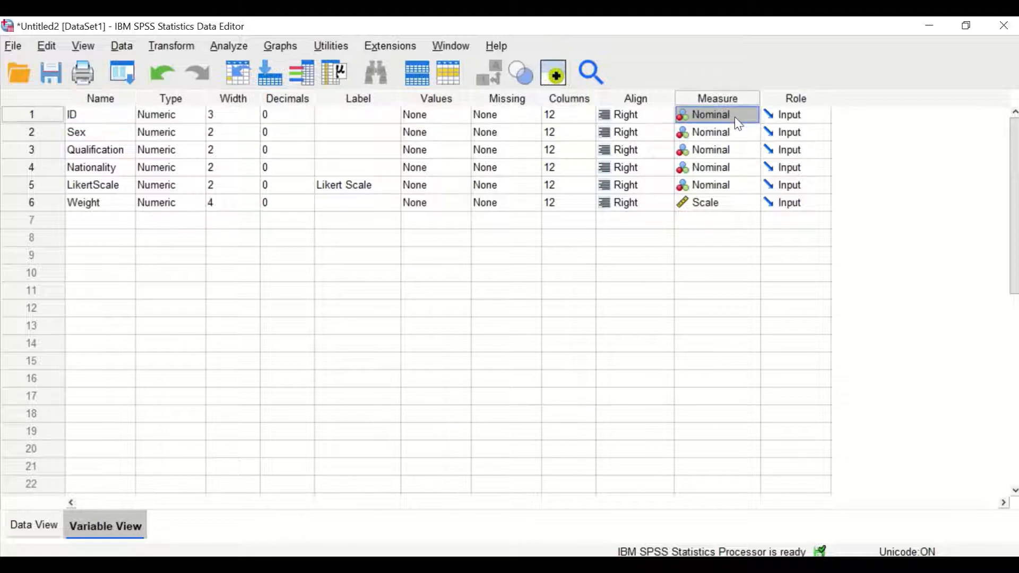
left_click(751, 114)
left_click(705, 132)
Set the ID variable's alignment to Center and its column width to 6.
left_click(634, 116)
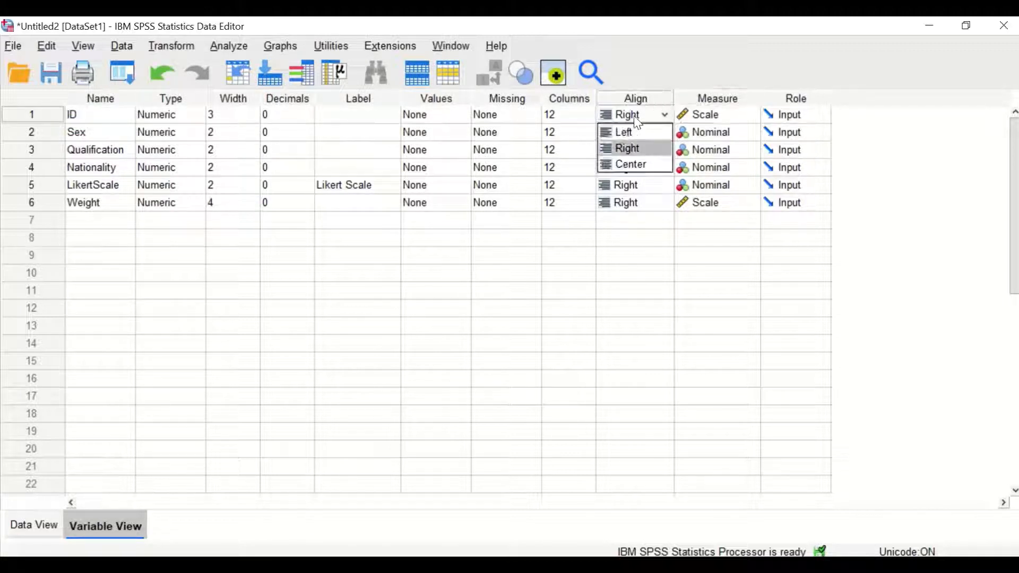
left_click(636, 165)
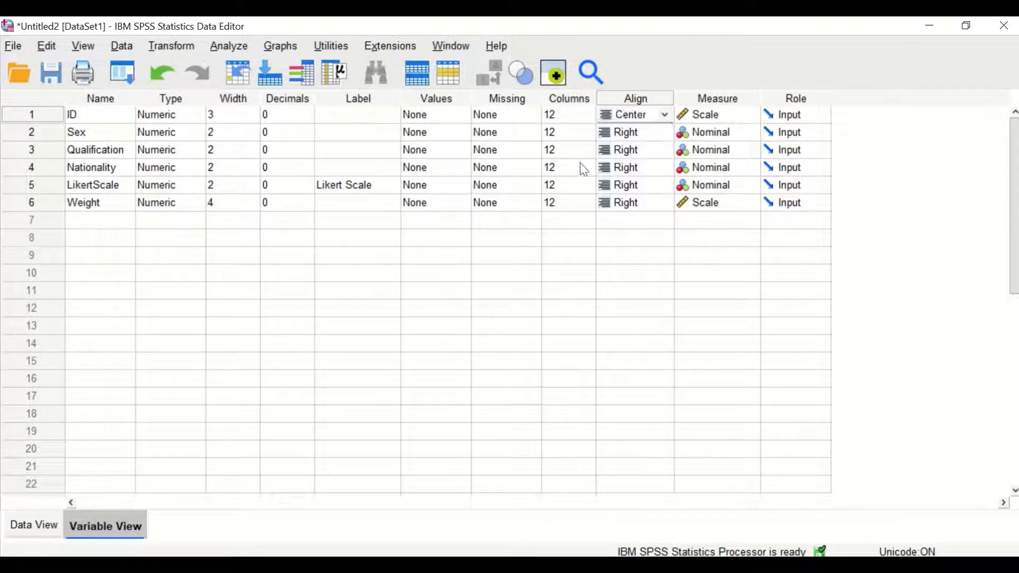
left_click(564, 117)
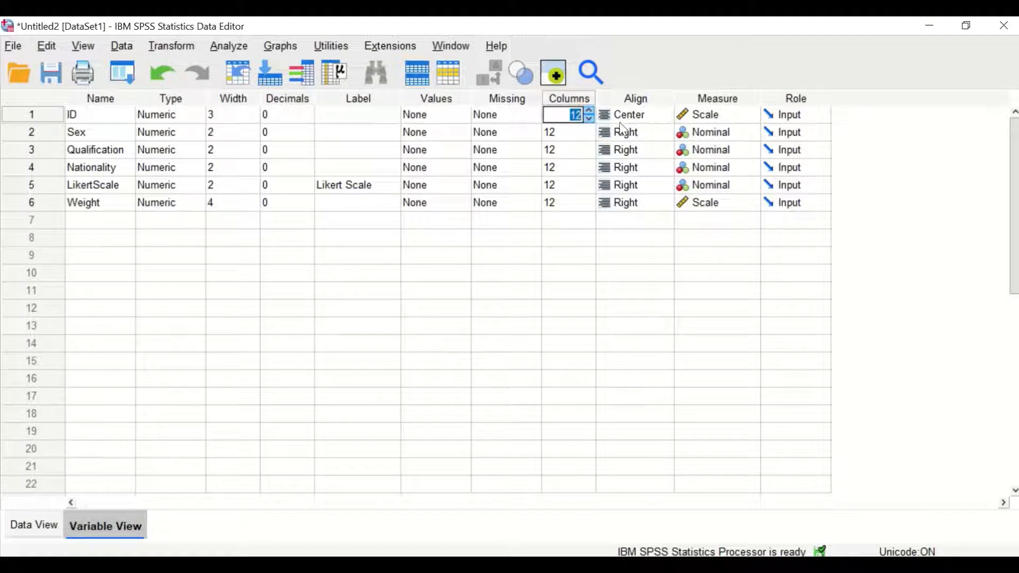
type("6")
left_click(583, 276)
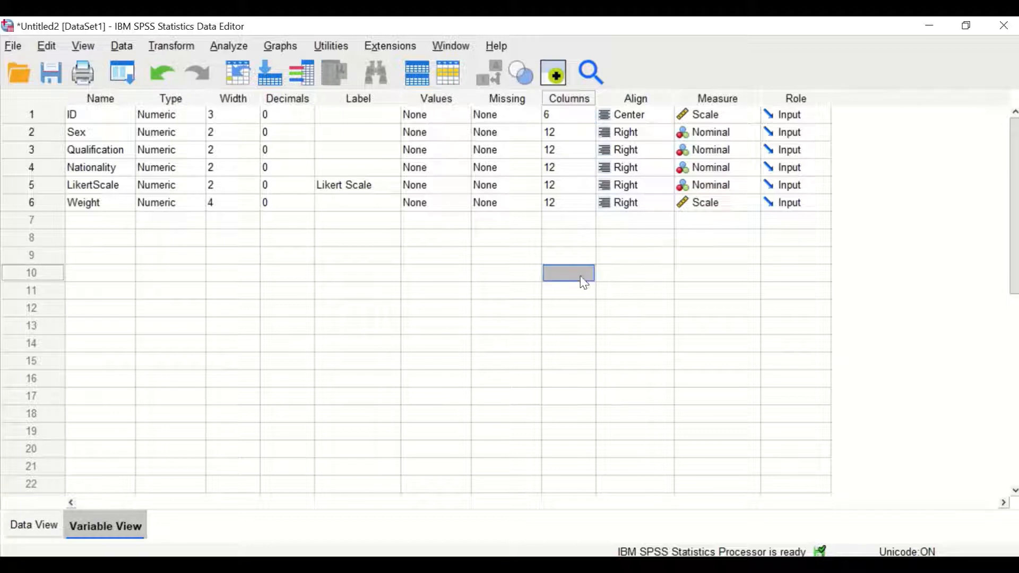
Set the Sex variable's alignment to Center and its column width to 6.
left_click(41, 133)
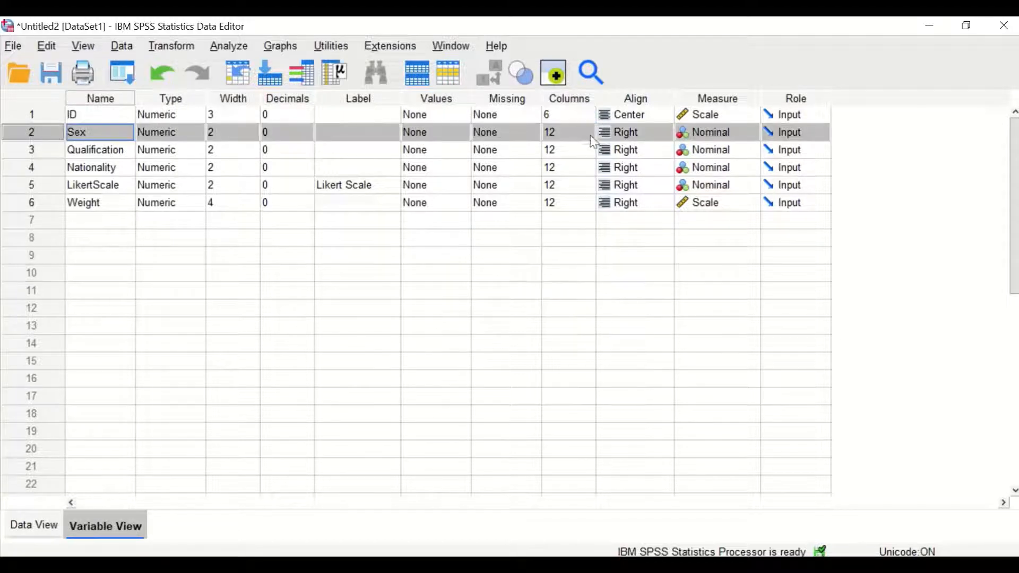
left_click(720, 137)
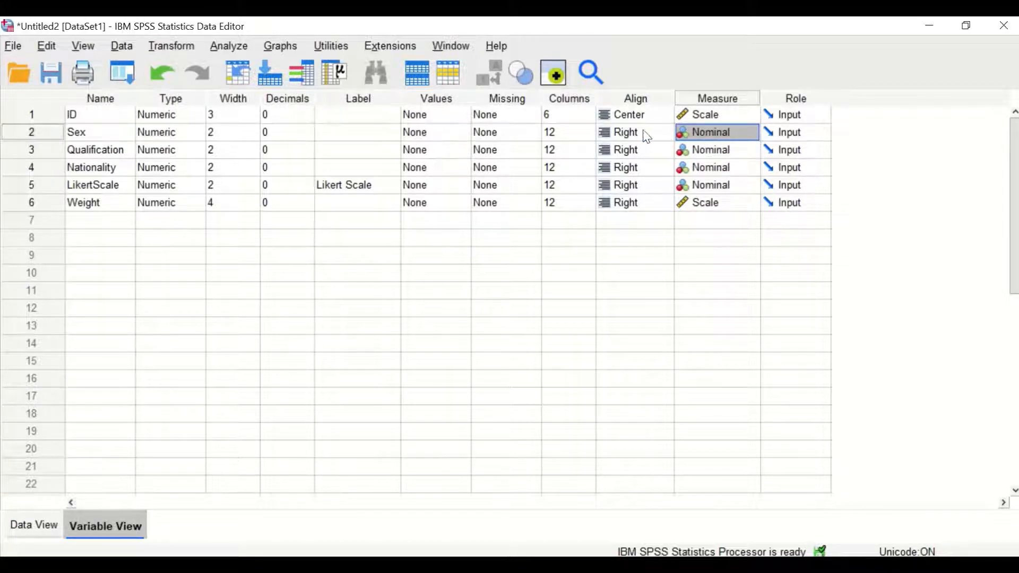
left_click(620, 134)
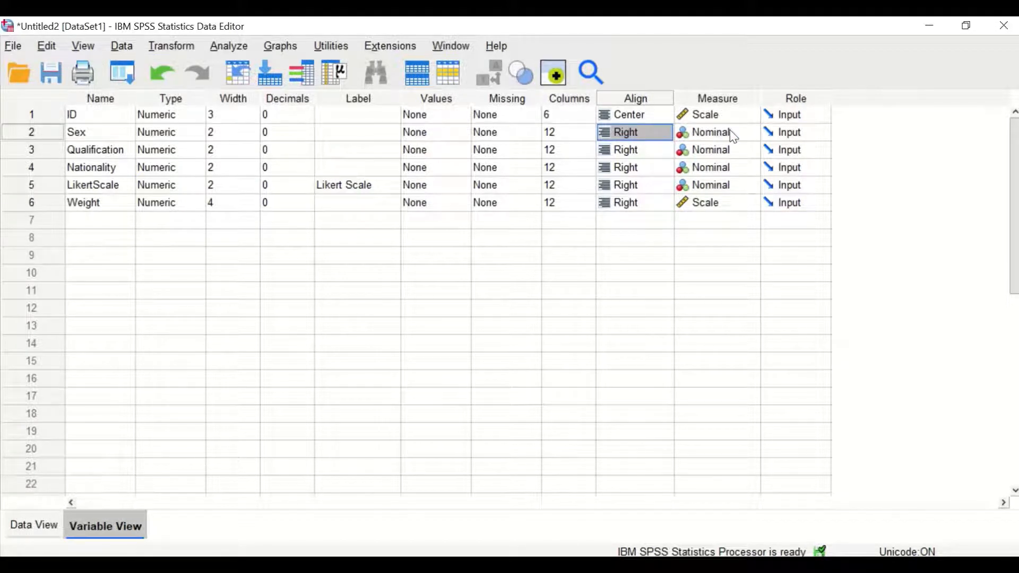
left_click(638, 134)
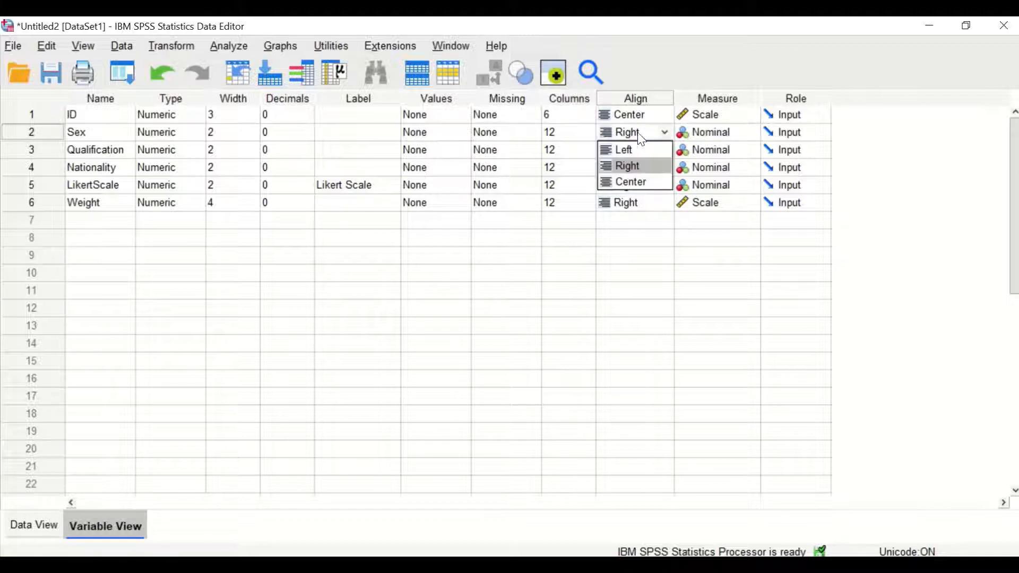
left_click(628, 182)
left_click(573, 132)
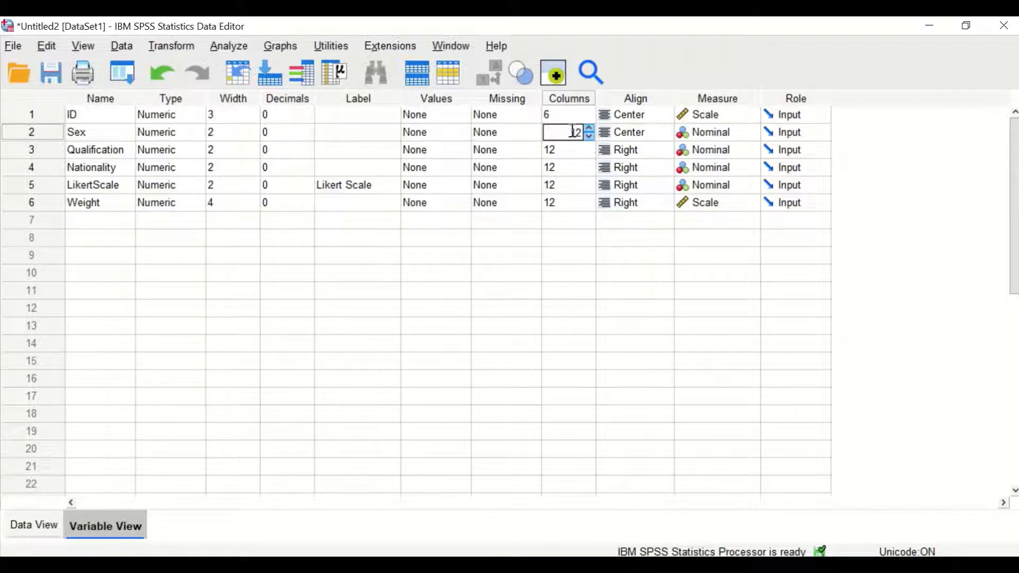
left_click_drag(573, 132, 598, 132)
type("6")
left_click(573, 226)
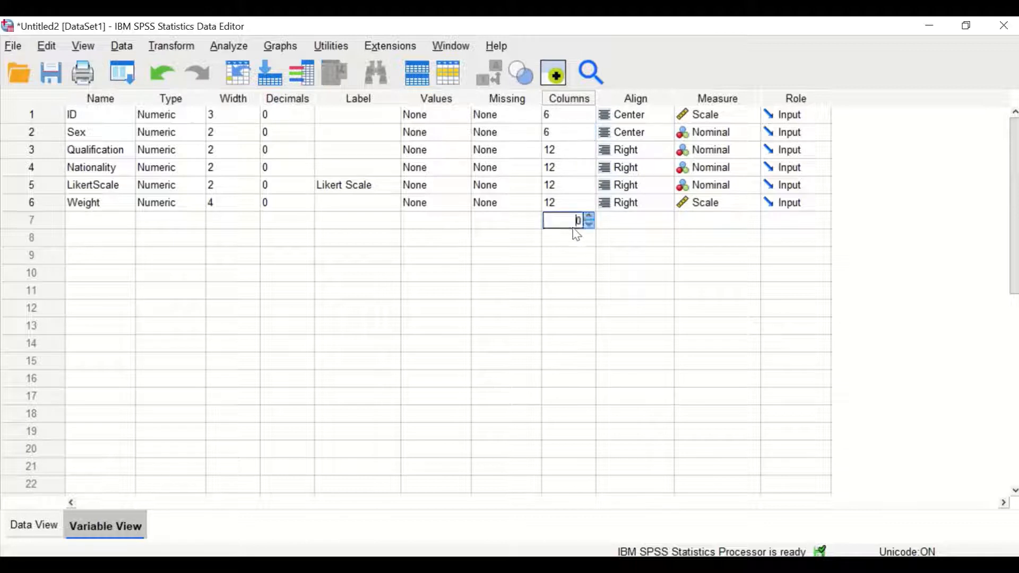
Add a value label to the Sex variable that assigns M to 0.
left_click(441, 136)
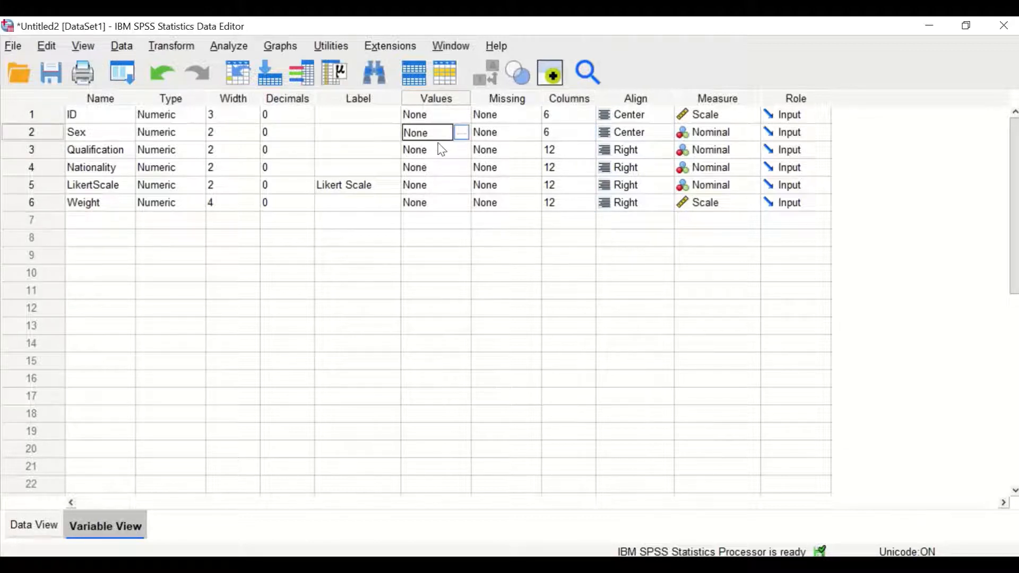
left_click(462, 132)
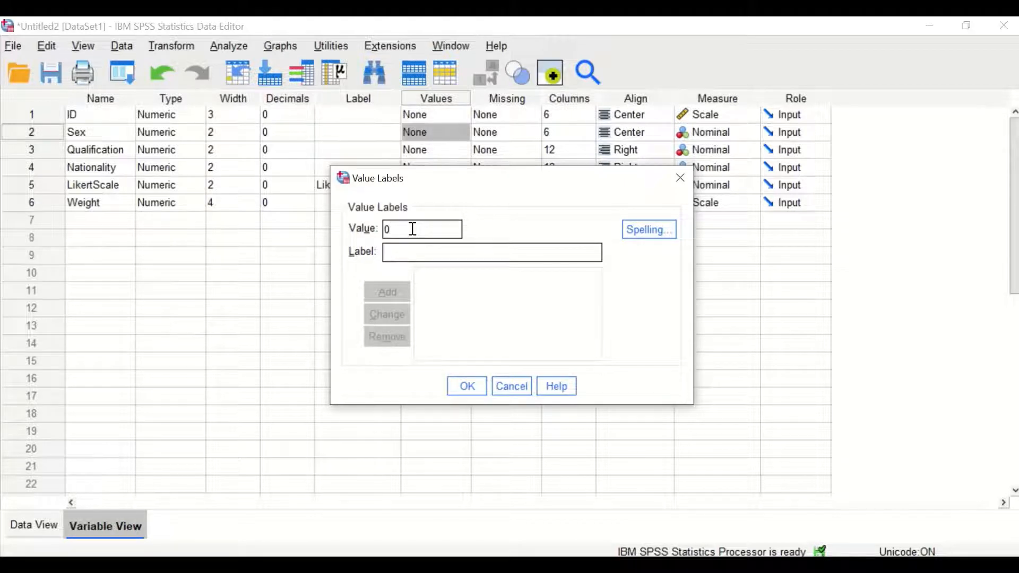
left_click(412, 250)
type("M")
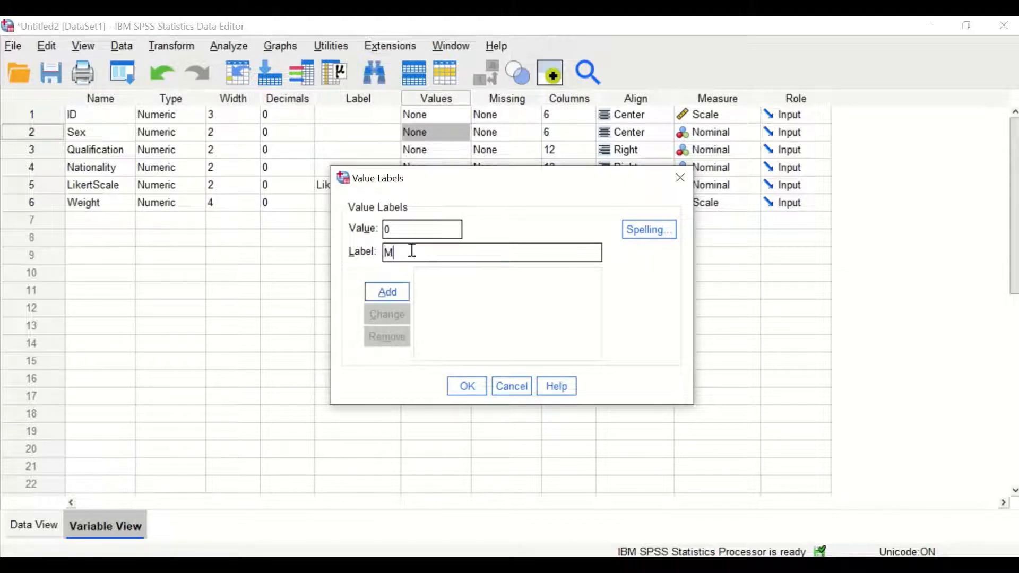
left_click(385, 292)
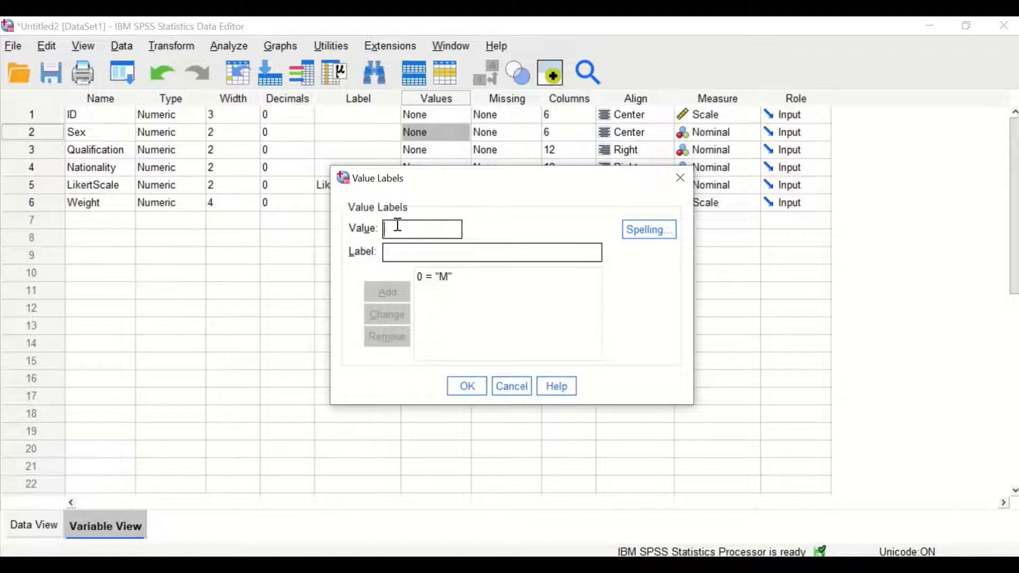
Add a value label to the Sex variable that assigns F to 1, and confirm the labels.
type("1")
left_click(412, 252)
type("F")
left_click(373, 291)
left_click(466, 386)
Show value labels instead of numeric codes in Data View.
left_click(33, 525)
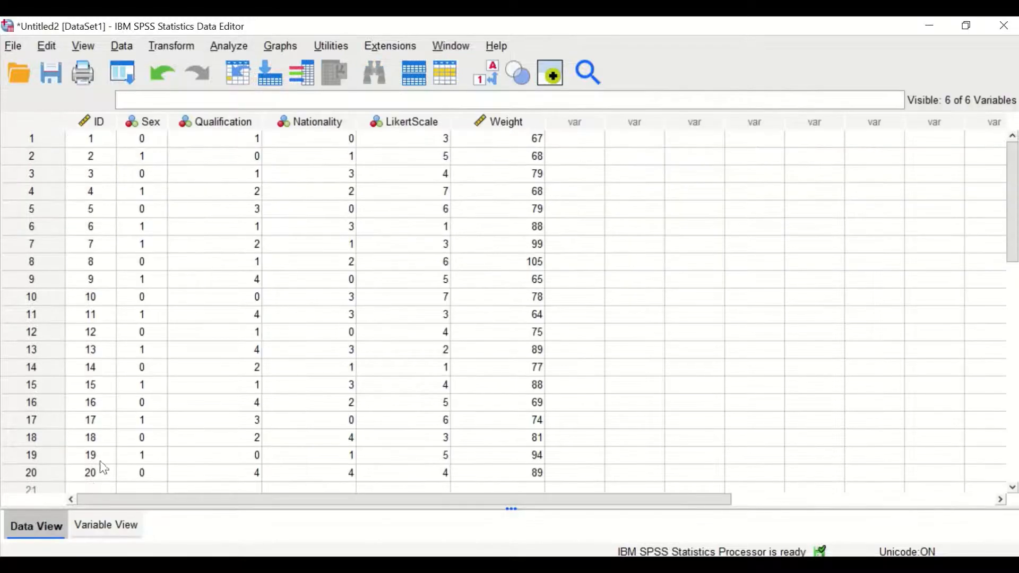
left_click(486, 79)
left_click(487, 79)
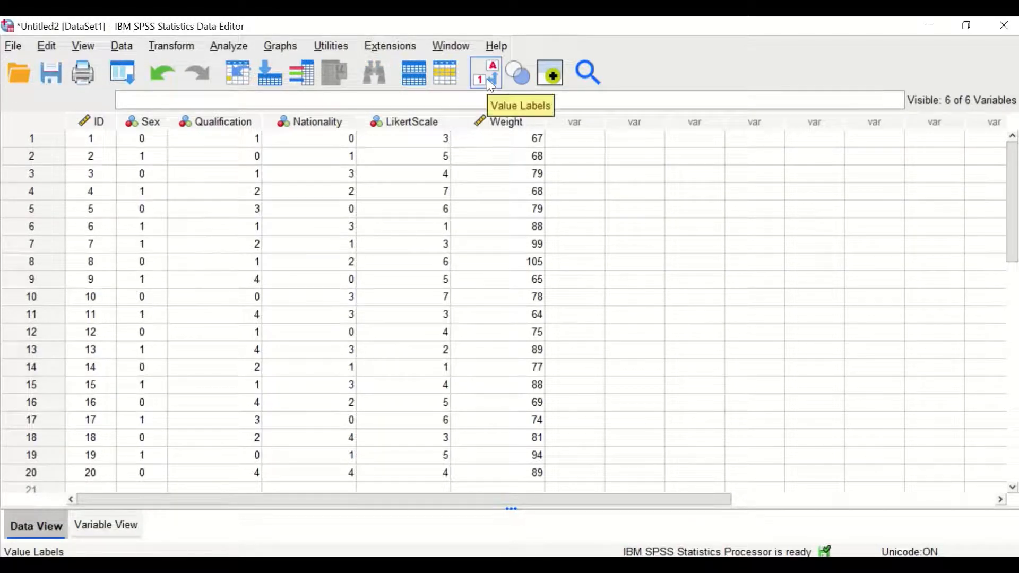
left_click(486, 79)
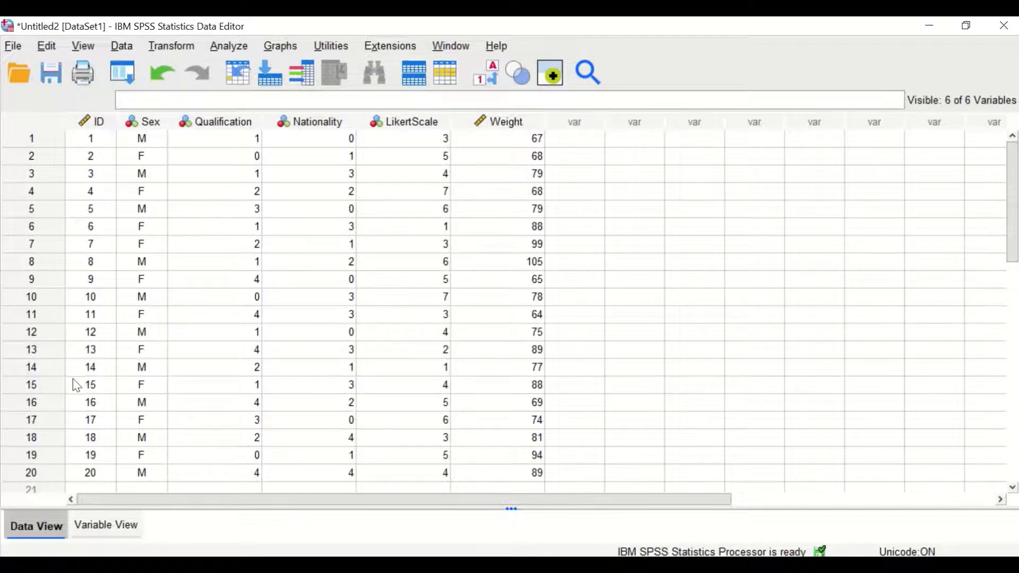
Set the Qualification variable's alignment to Center and its column width to 6 in Variable View.
left_click(112, 526)
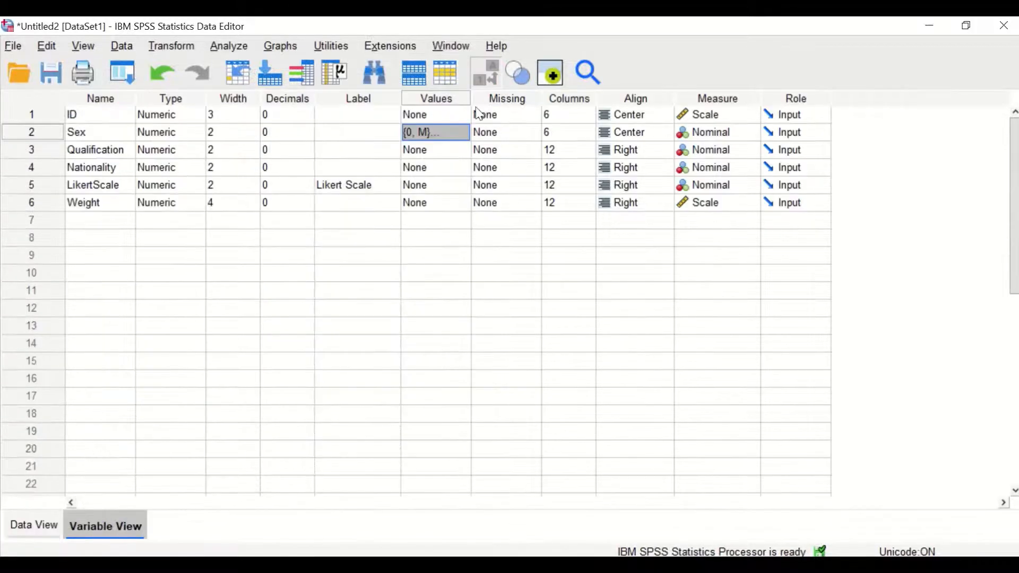
left_click(33, 155)
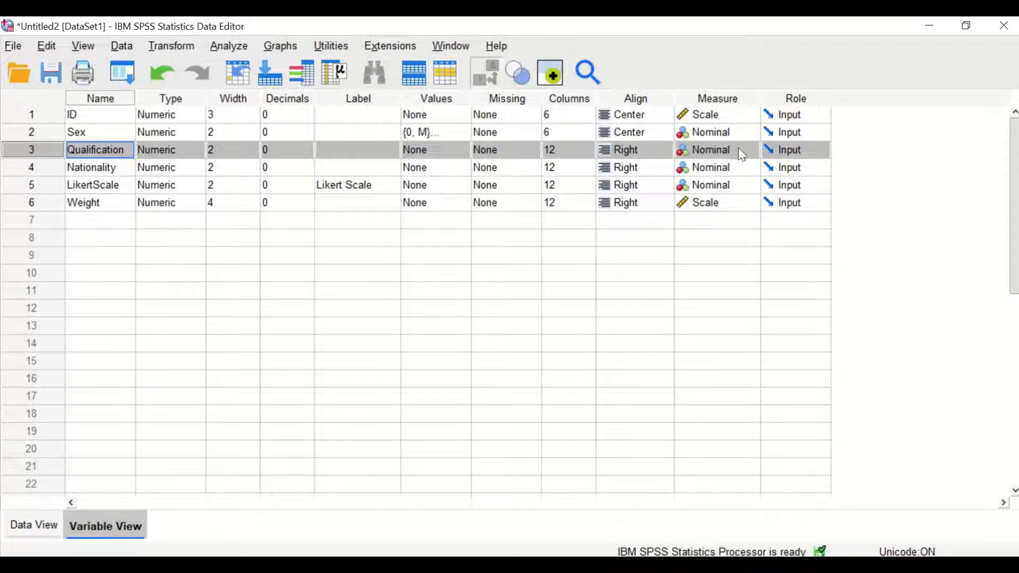
left_click(630, 156)
left_click(664, 150)
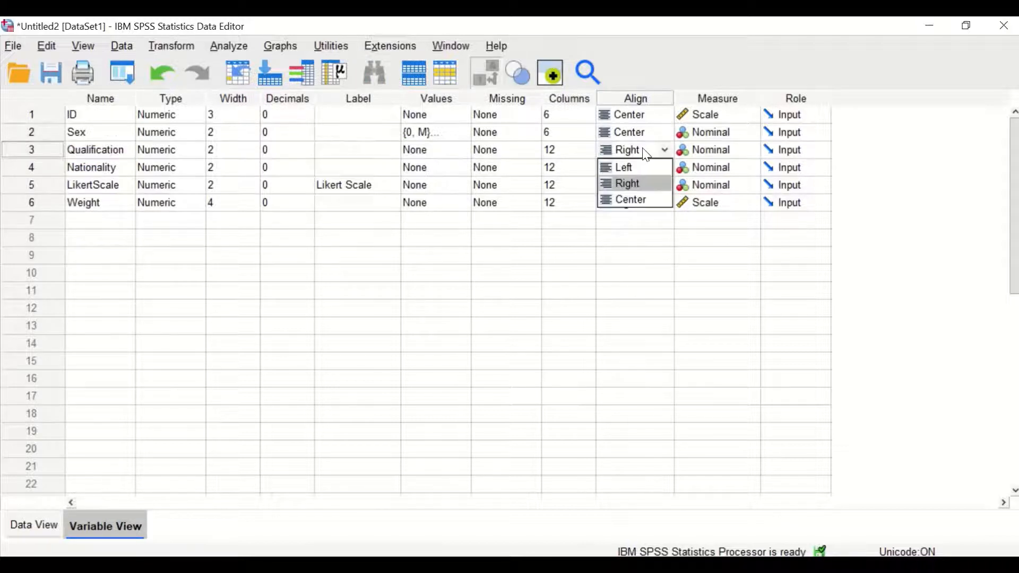
left_click(632, 196)
left_click(558, 151)
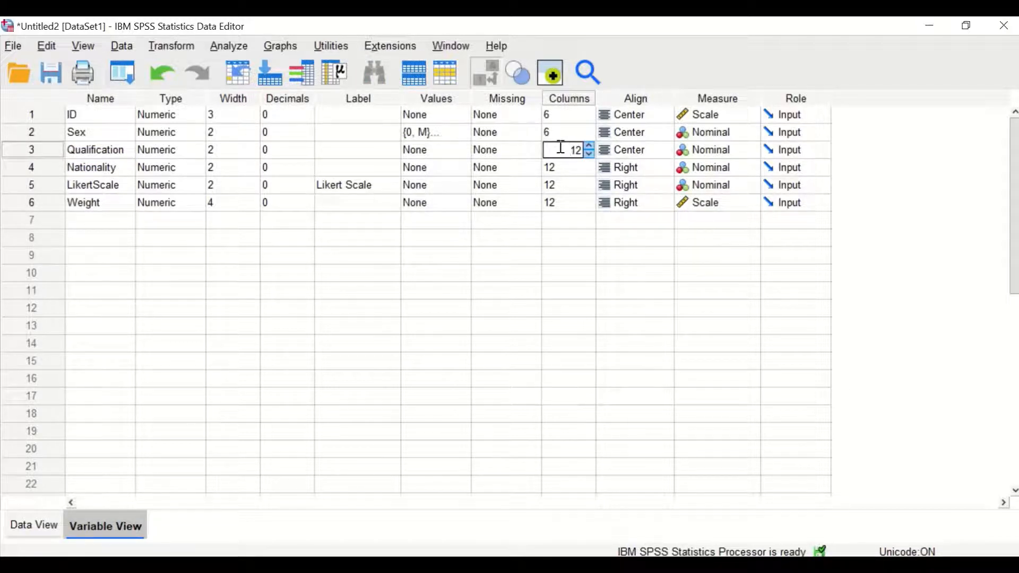
type("6")
left_click(584, 232)
Add value labels to the Qualification variable that assign GCSE to 0 and A Level to 1.
left_click(461, 157)
left_click(461, 155)
left_click(462, 153)
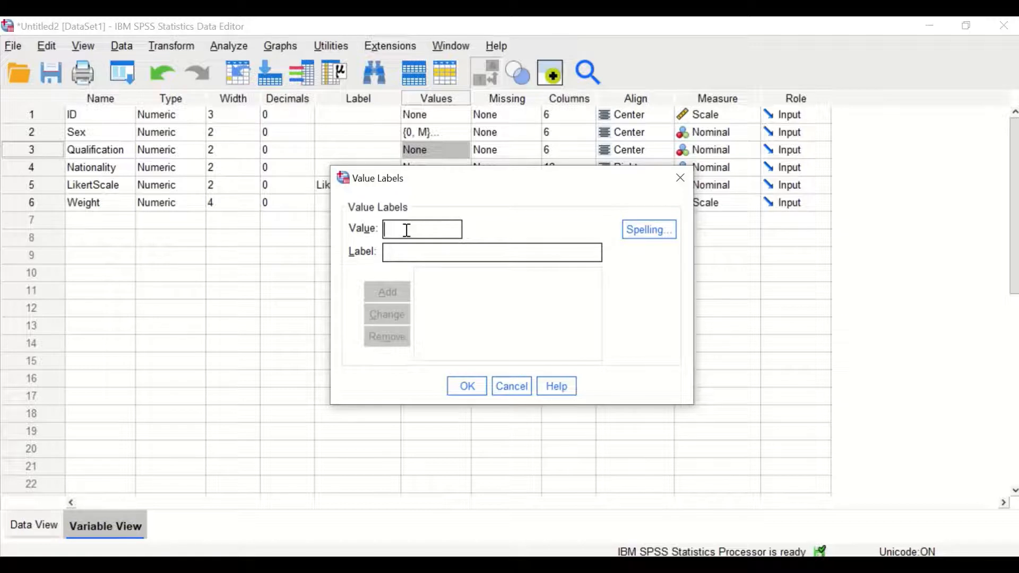
type("0")
left_click(422, 253)
type("GCSE")
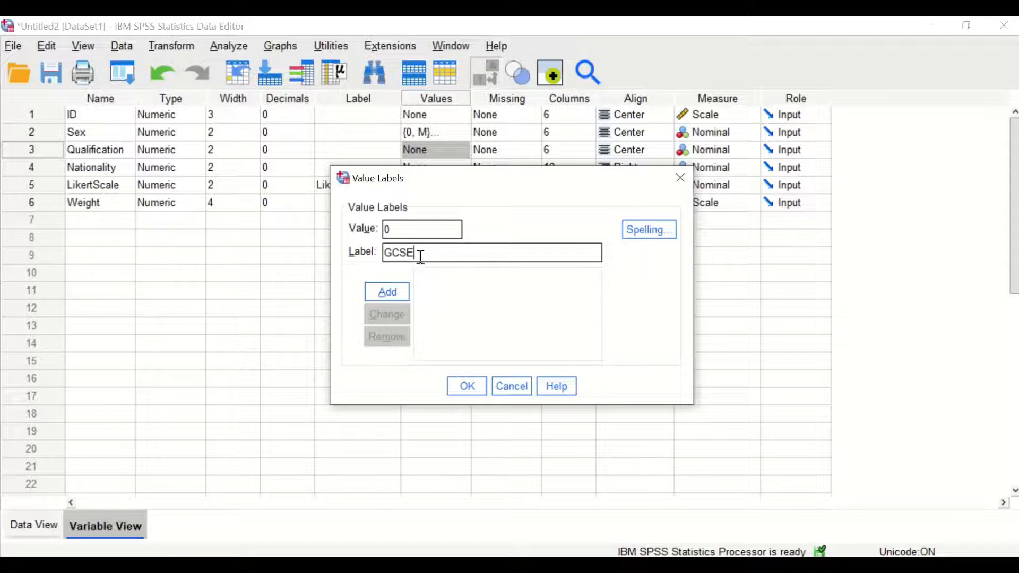
left_click(387, 292)
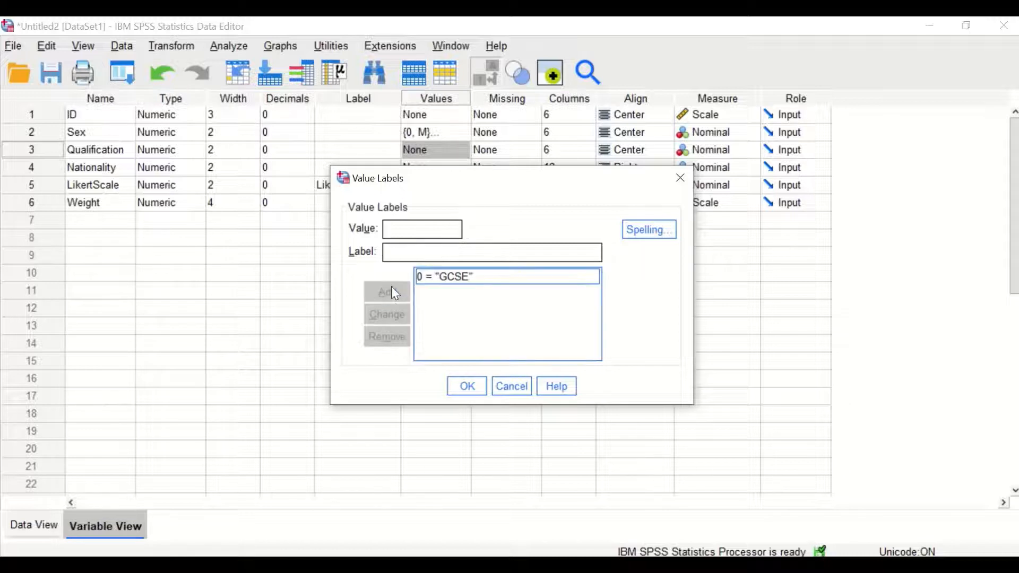
type("1")
left_click(395, 258)
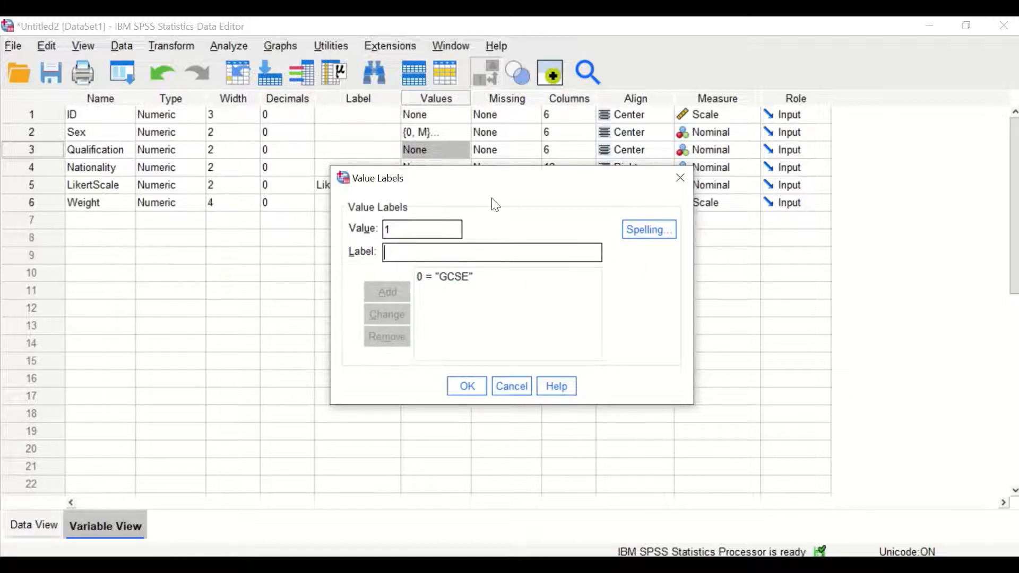
type("A Level")
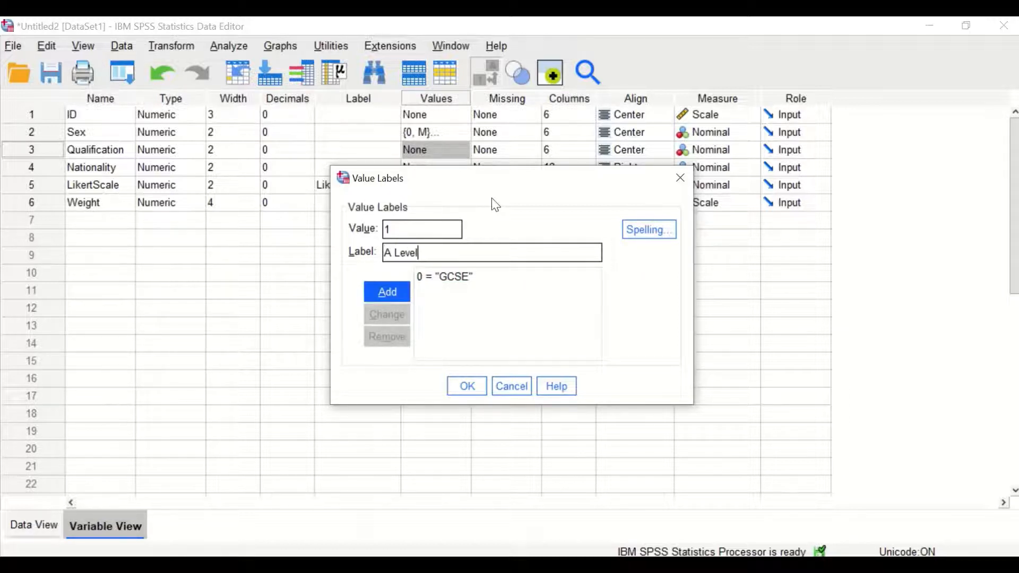
left_click(388, 297)
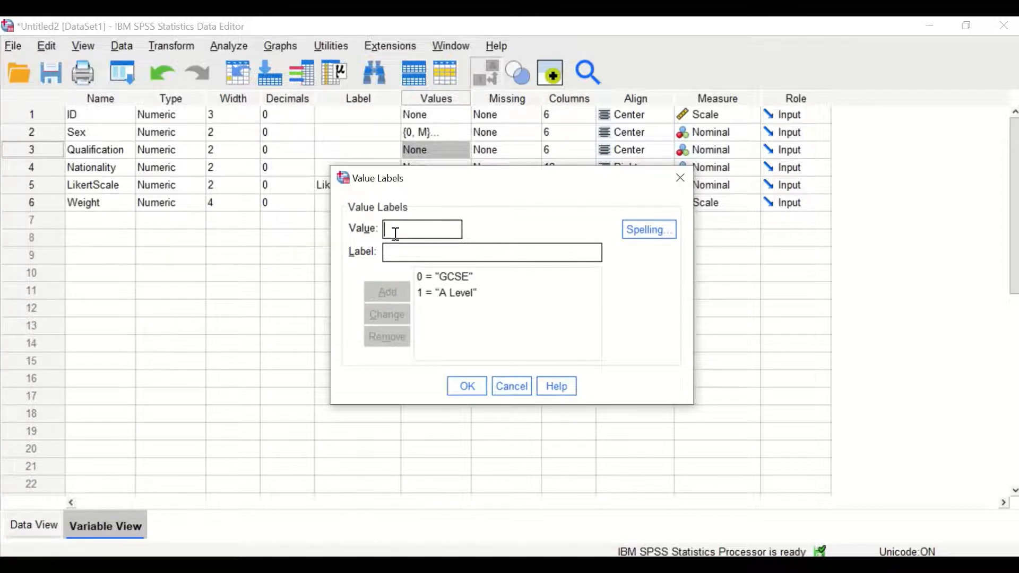
Add Qualification value labels that assign B.Sc. to 2 and M.Sc. to 3.
left_click(396, 234)
type("2")
left_click(396, 259)
type("B")
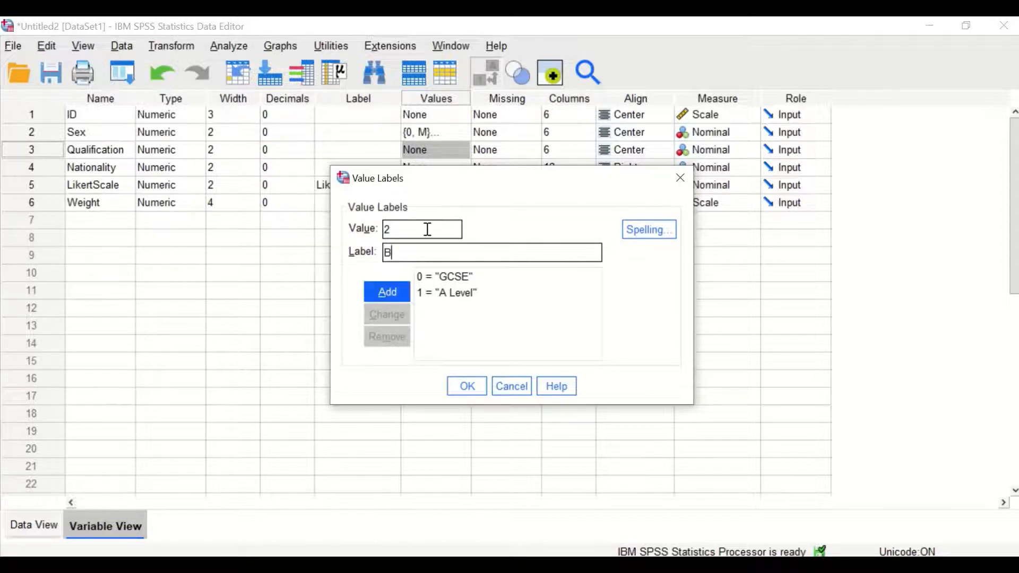
type(".Sc.")
left_click(392, 292)
left_click(392, 229)
type("3")
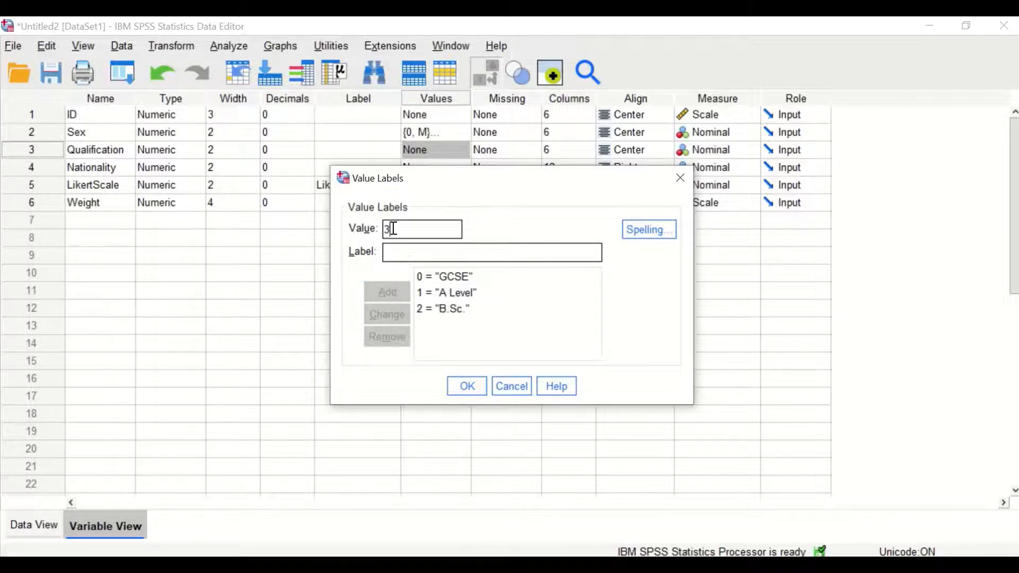
left_click(399, 253)
type("M")
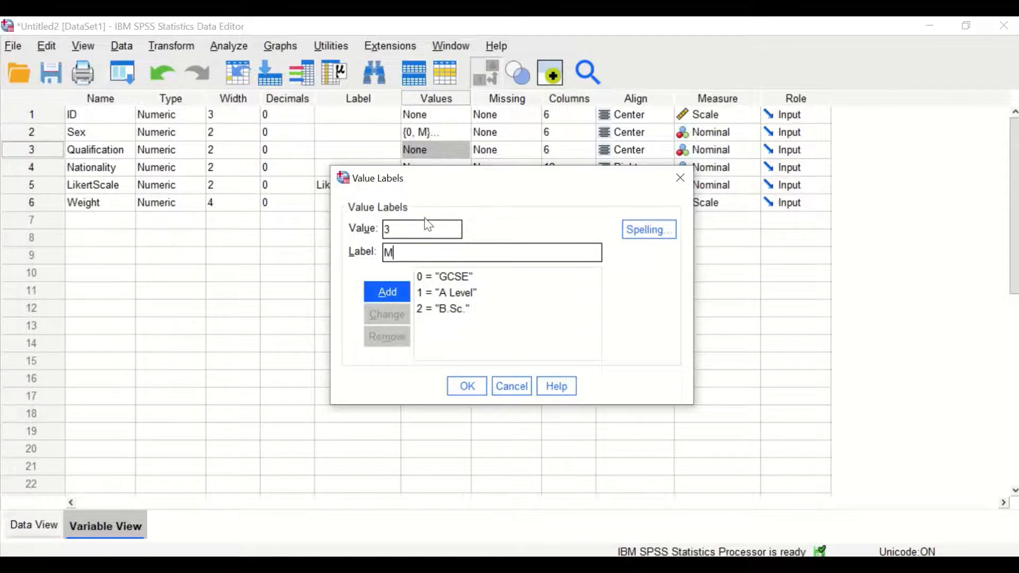
type(".Sc.")
left_click(387, 291)
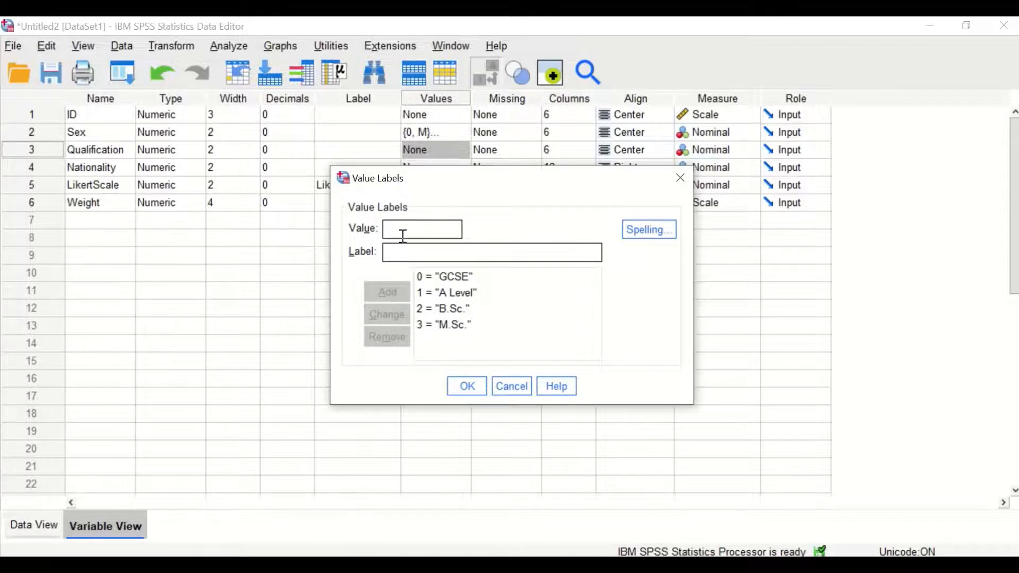
Add a Qualification value label that assigns PhD to 4, and confirm the labels.
left_click(423, 228)
type("4PhD")
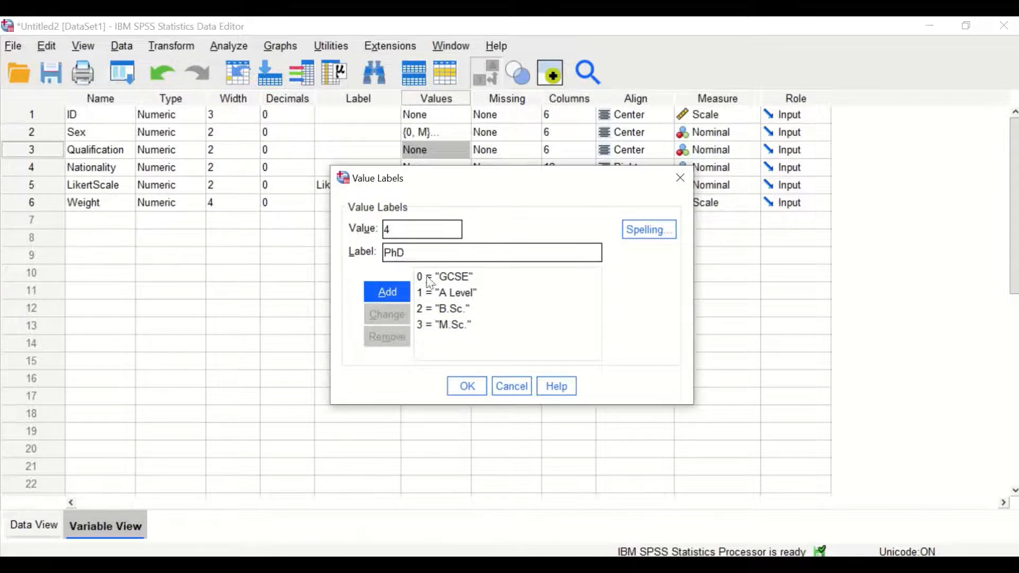
left_click(391, 291)
left_click(469, 388)
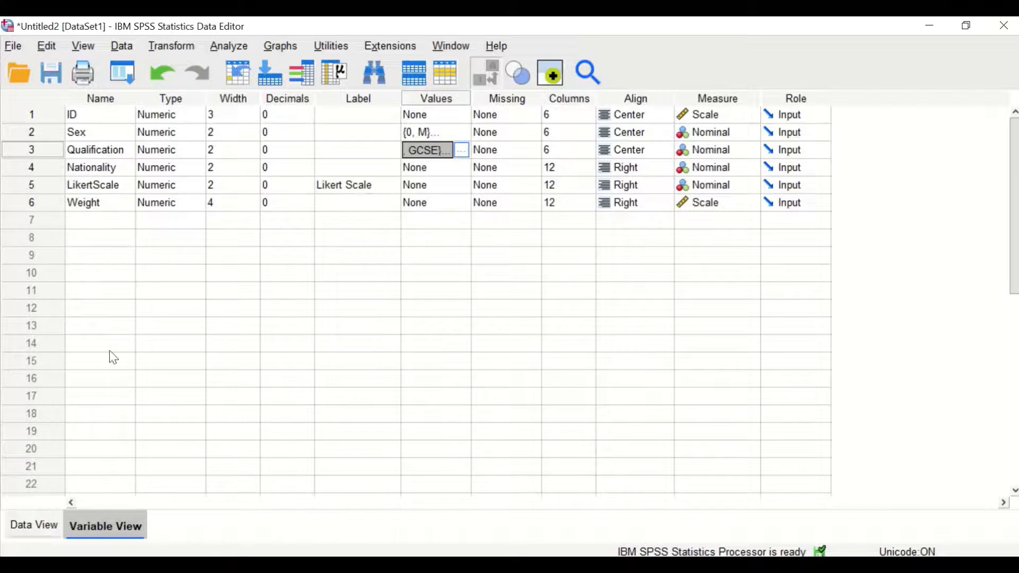
Turn off the value label display in Data View and return to Variable View.
left_click(33, 526)
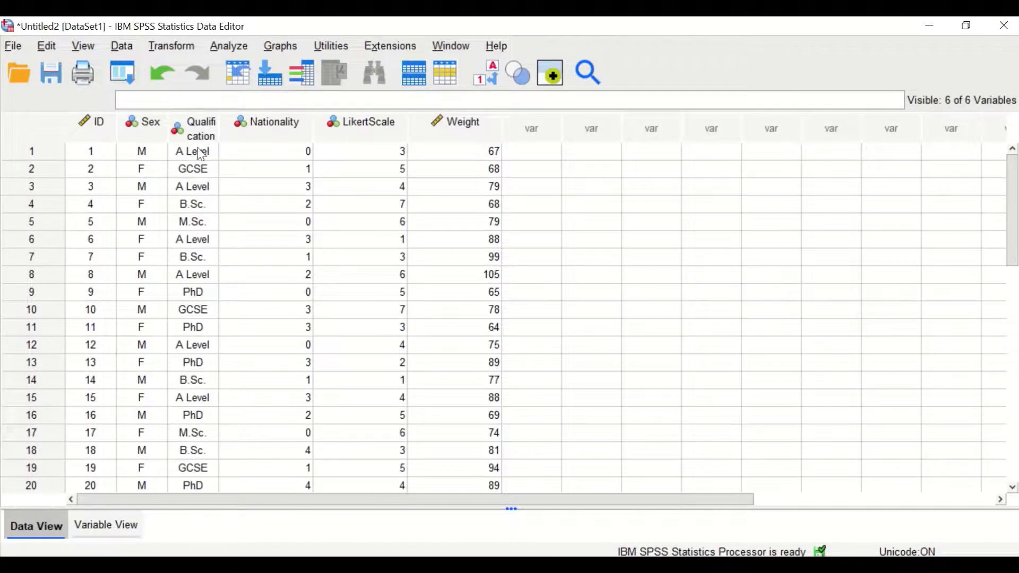
left_click(492, 73)
left_click(118, 529)
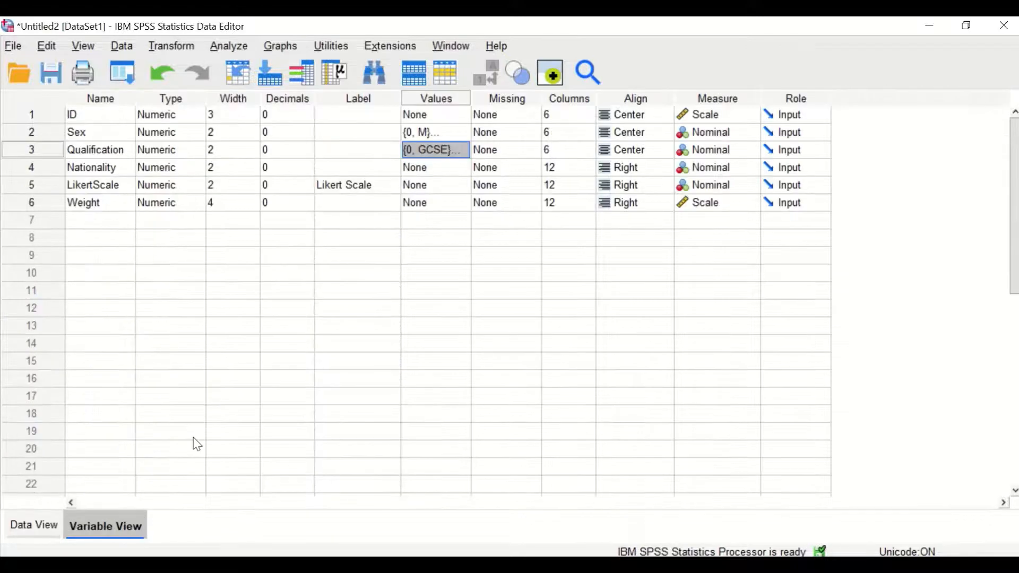
Set the Nationality variable's alignment to Center and its column width to 6.
left_click(26, 162)
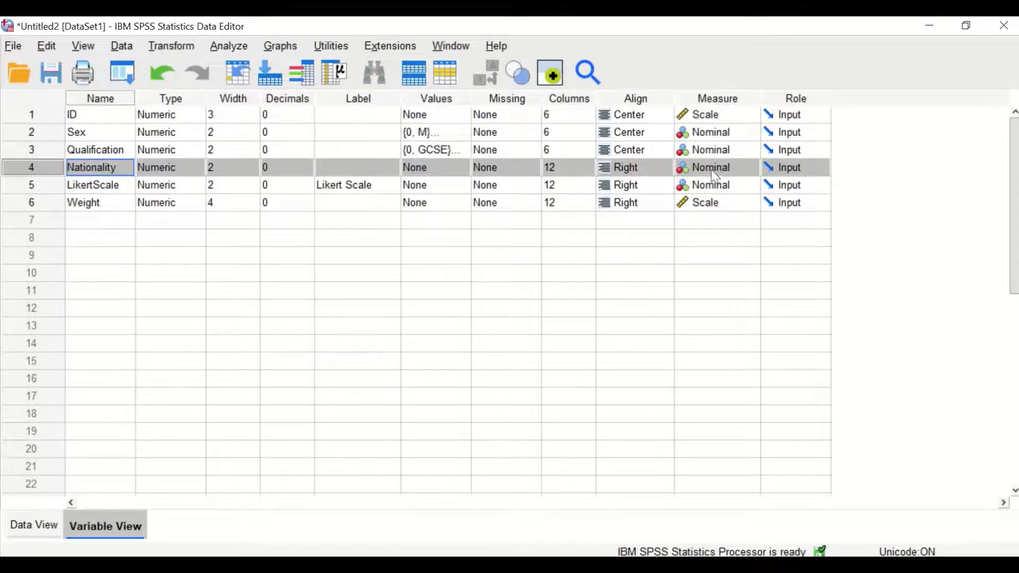
left_click(727, 174)
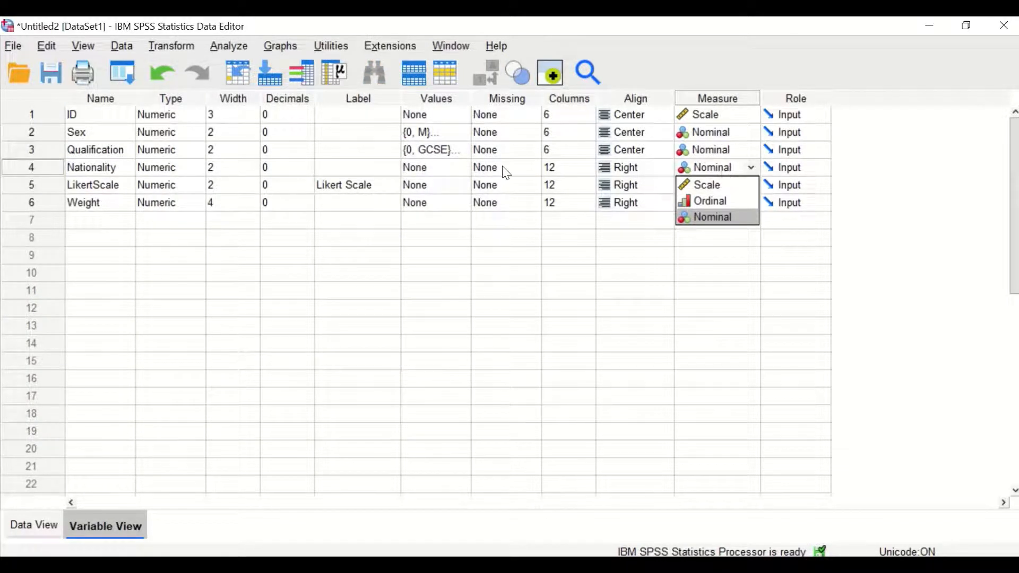
left_click(651, 168)
left_click(640, 217)
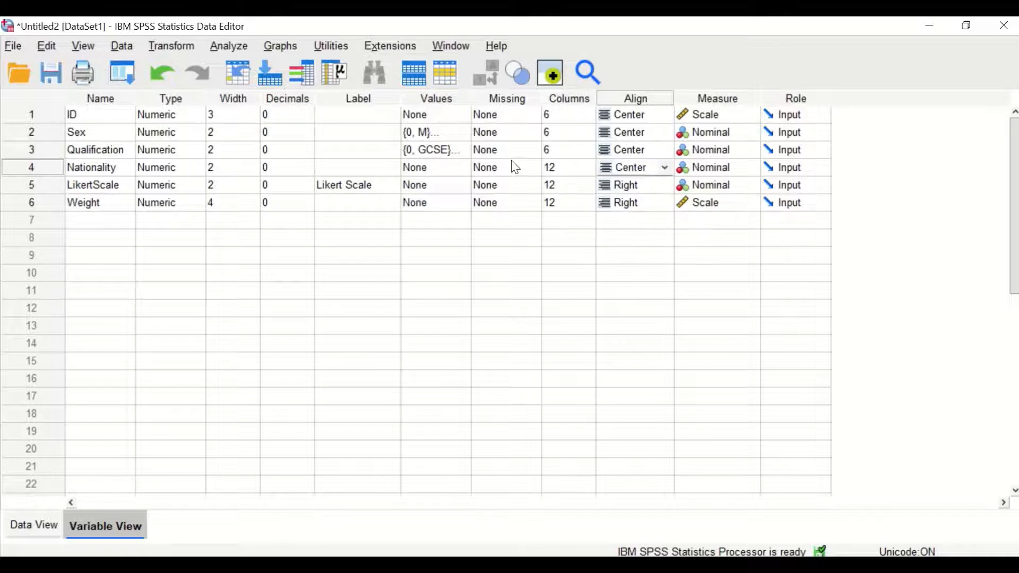
left_click(553, 175)
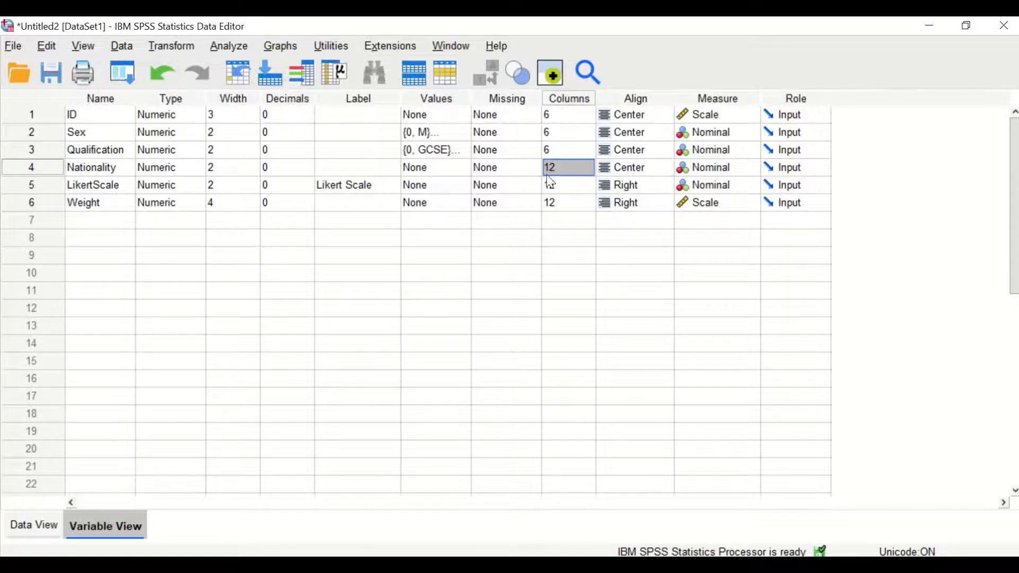
type("6")
Add value labels to the Nationality variable that assign UK to 0 and US to 1.
left_click(451, 167)
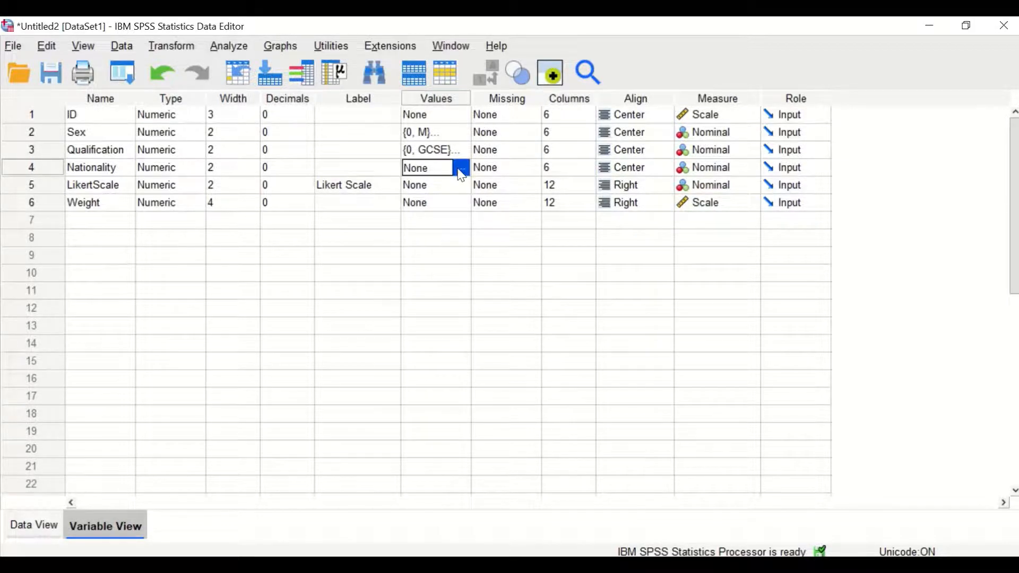
left_click(463, 167)
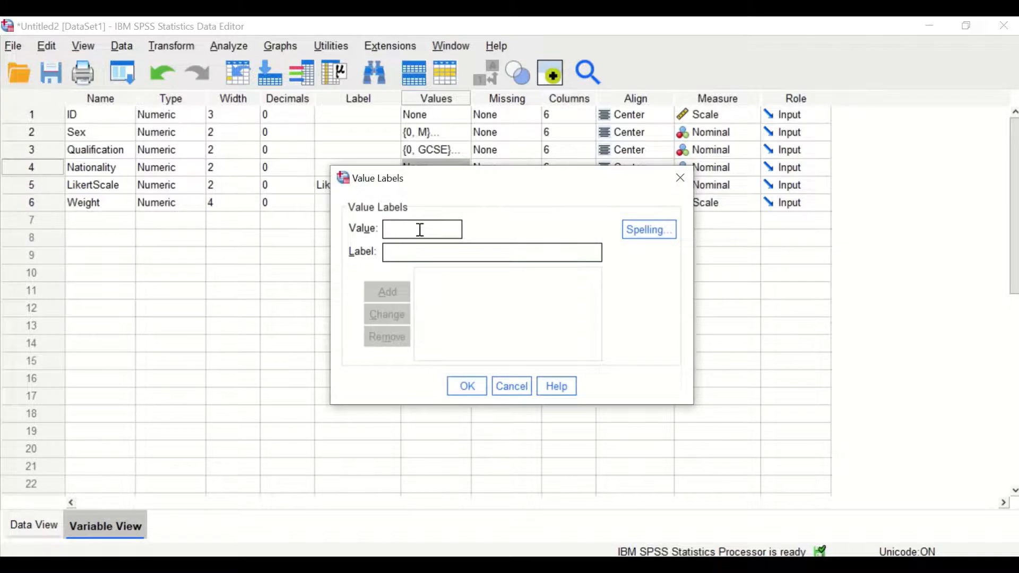
type("0")
left_click(424, 250)
type("UK")
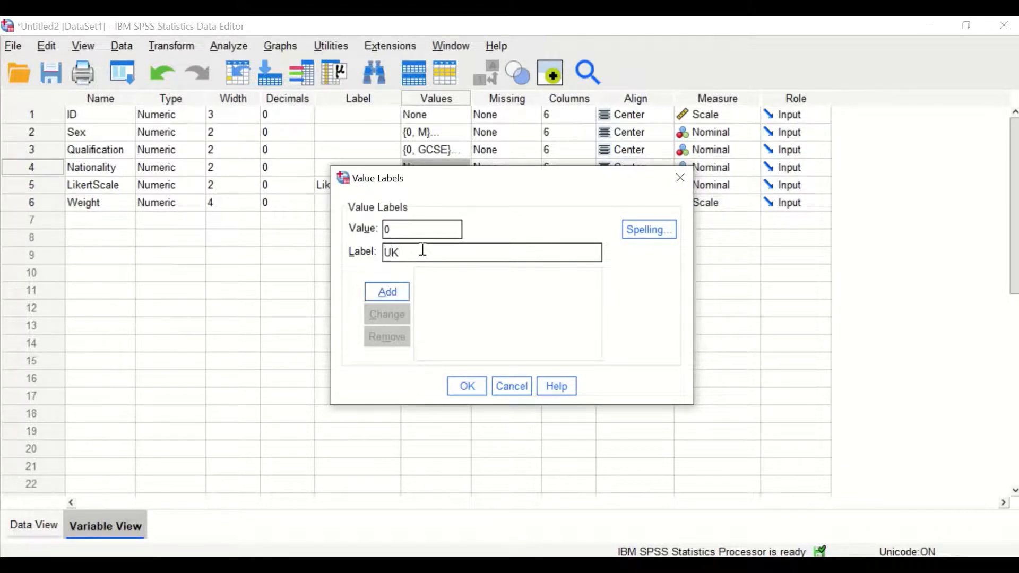
left_click(387, 291)
left_click(394, 229)
type("1")
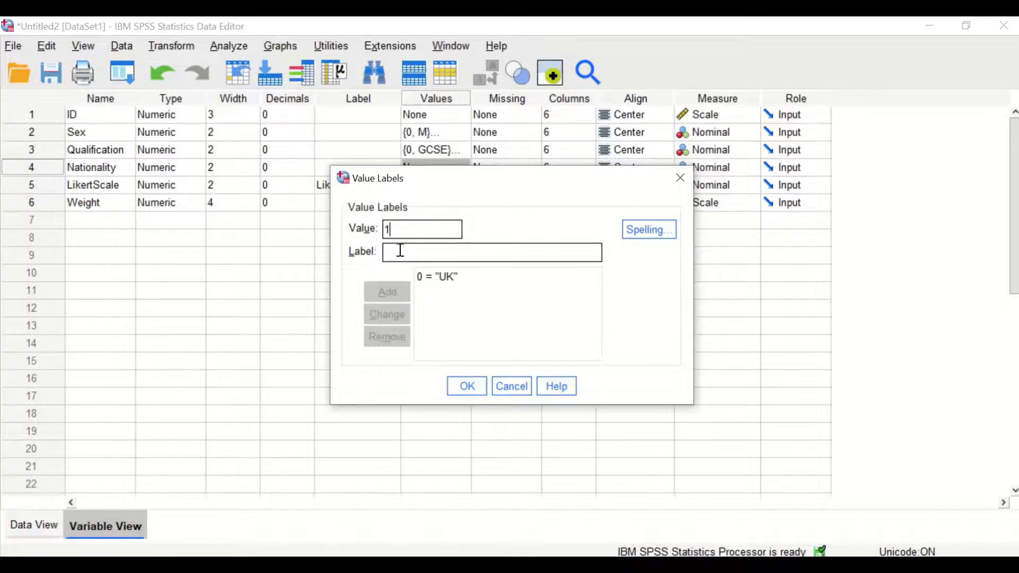
left_click(406, 253)
type("US")
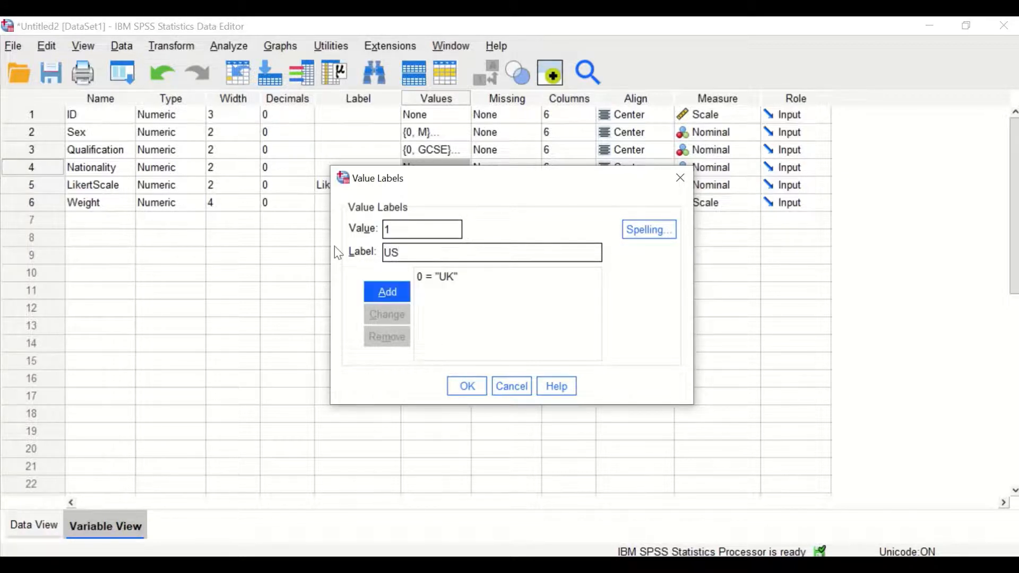
left_click(379, 295)
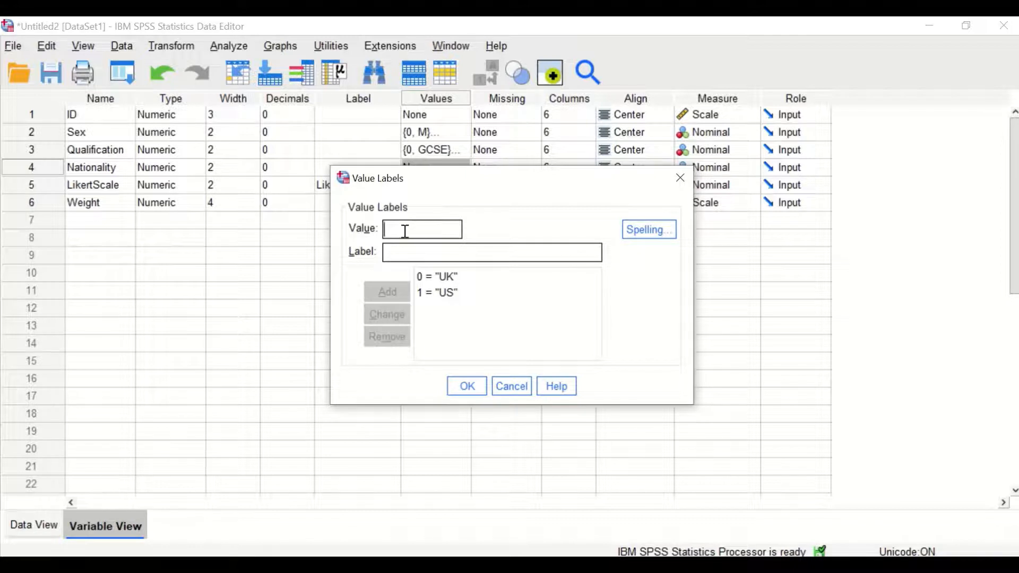
Add Nationality value labels that assign Chin to 2 and IND to 3.
type("2Chin")
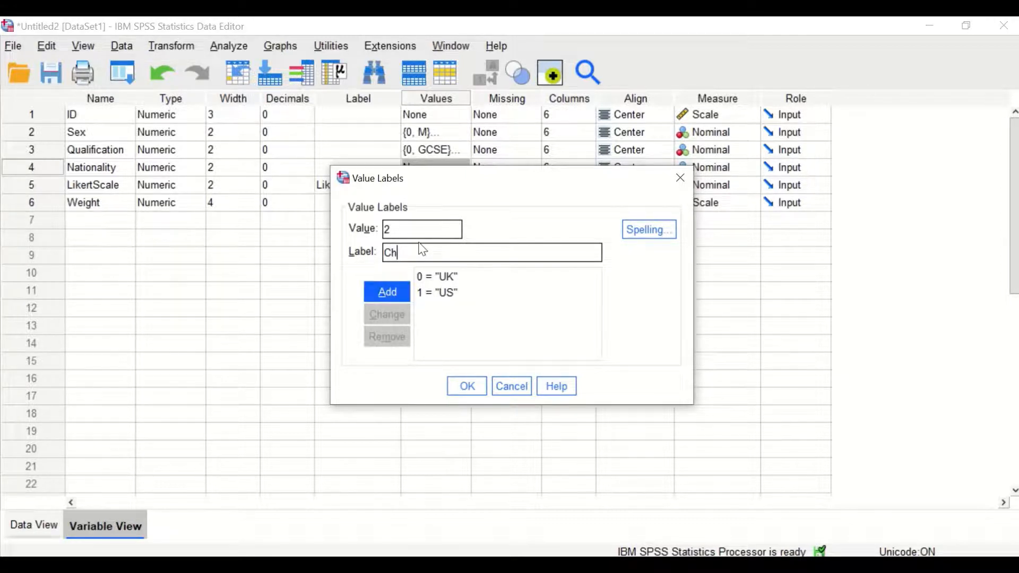
left_click(389, 290)
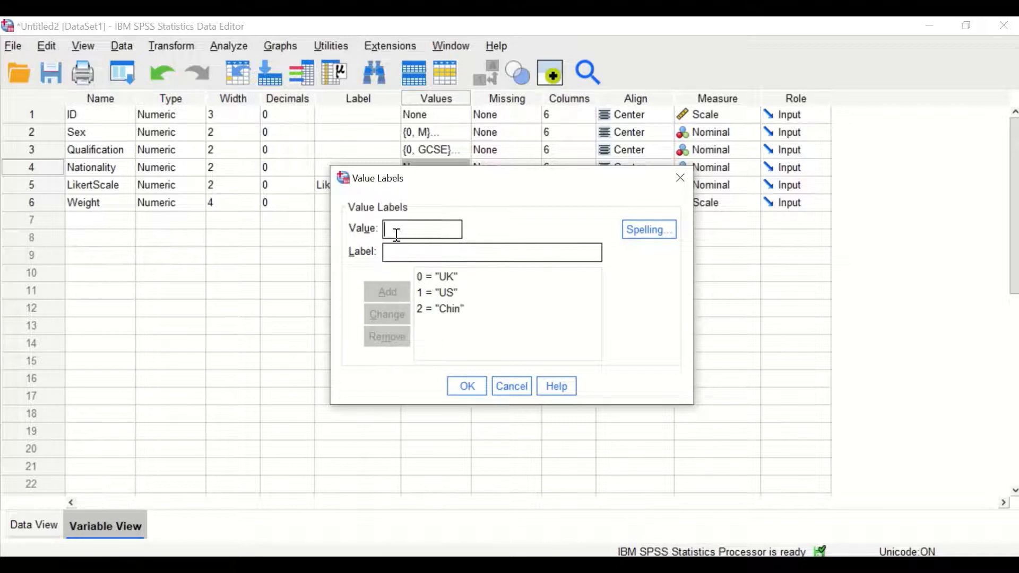
type("3")
left_click(402, 250)
type("IND")
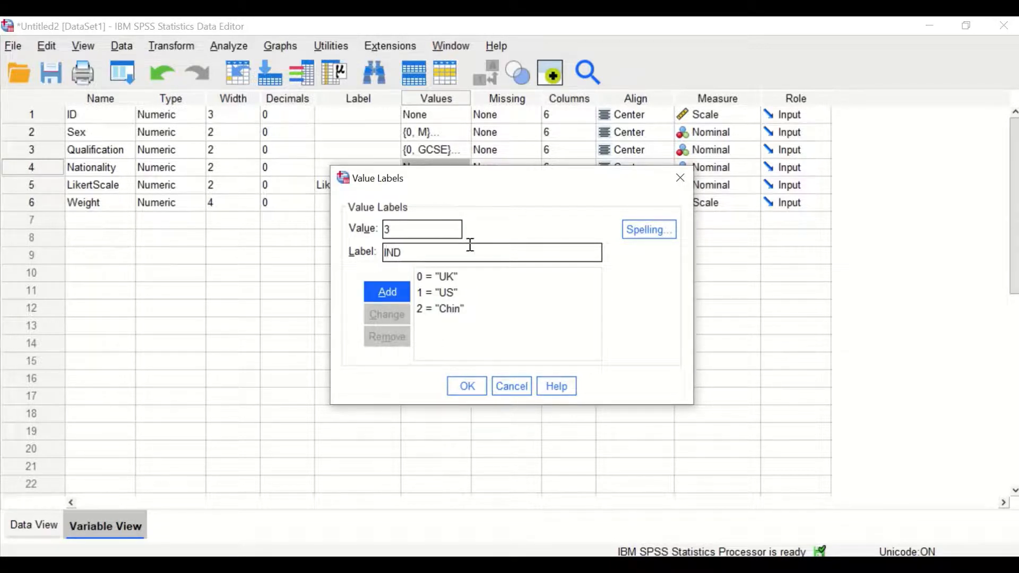
left_click(396, 289)
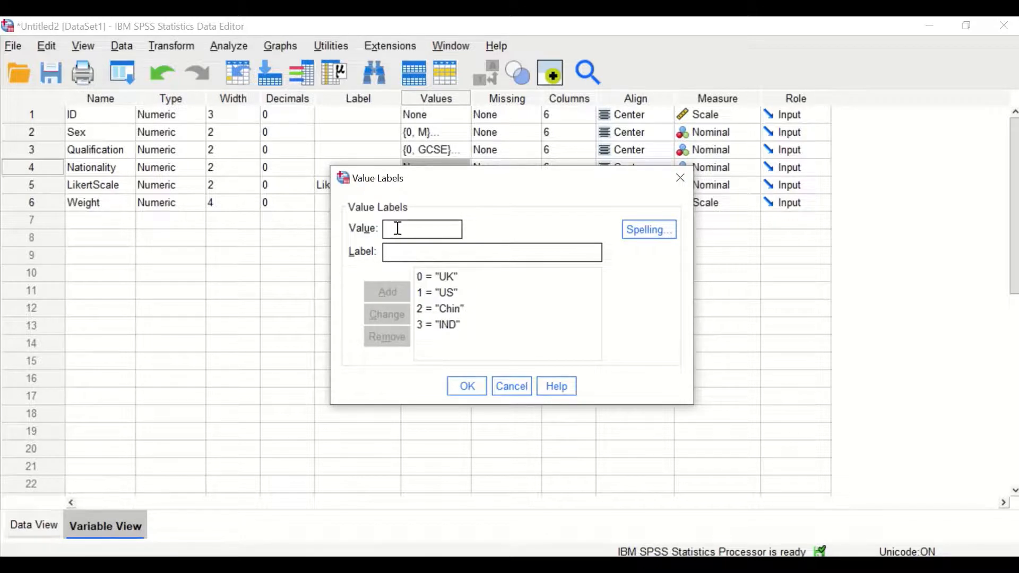
Add a Nationality value label that assigns Can to 4 and apply the variable's value labels.
type("$")
key("BackSpace")
type("4")
left_click(445, 252)
type("Can")
left_click(388, 297)
left_click(467, 386)
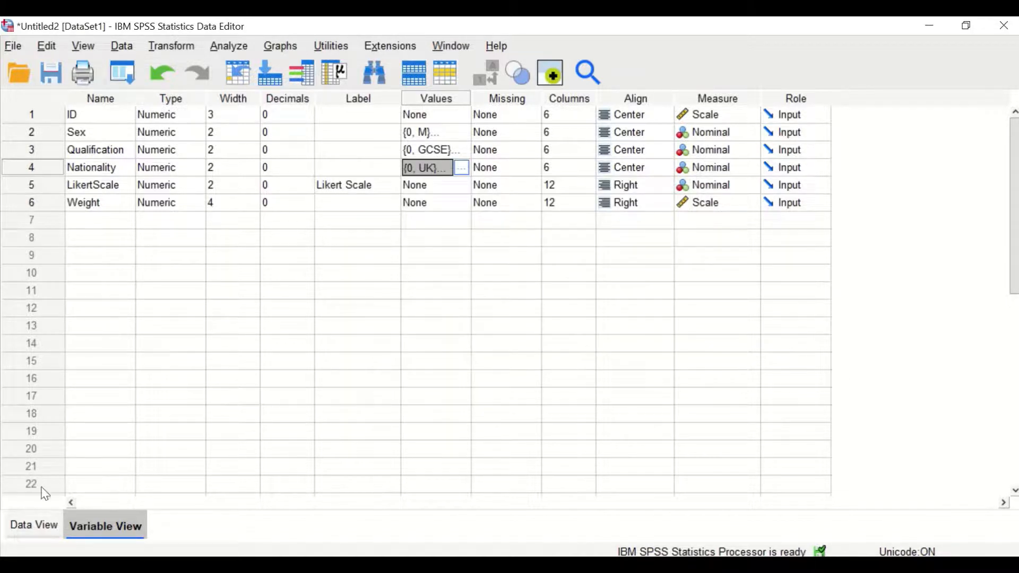
Turn on the value label display in Data View and return to Variable View.
left_click(34, 525)
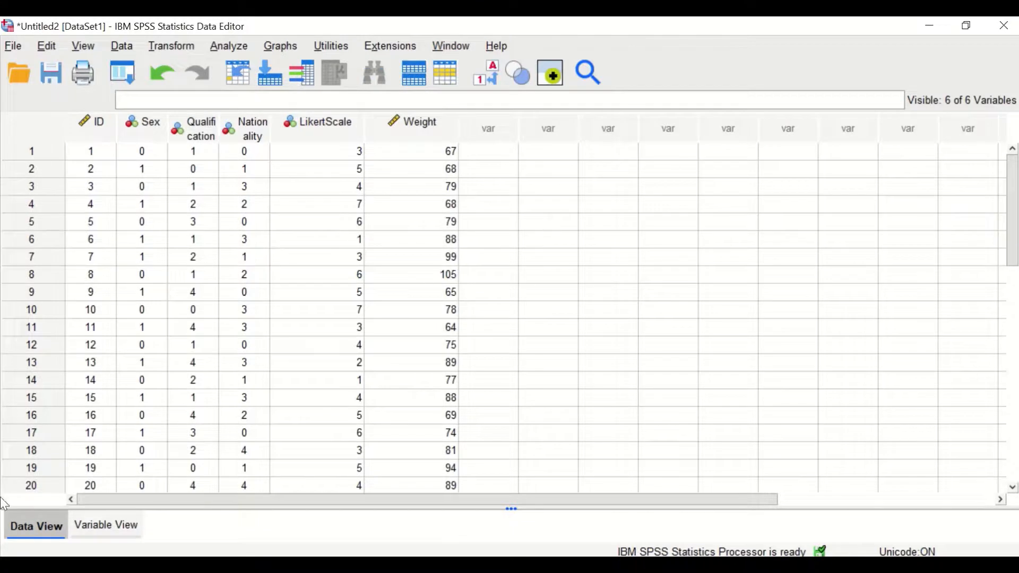
left_click(526, 83)
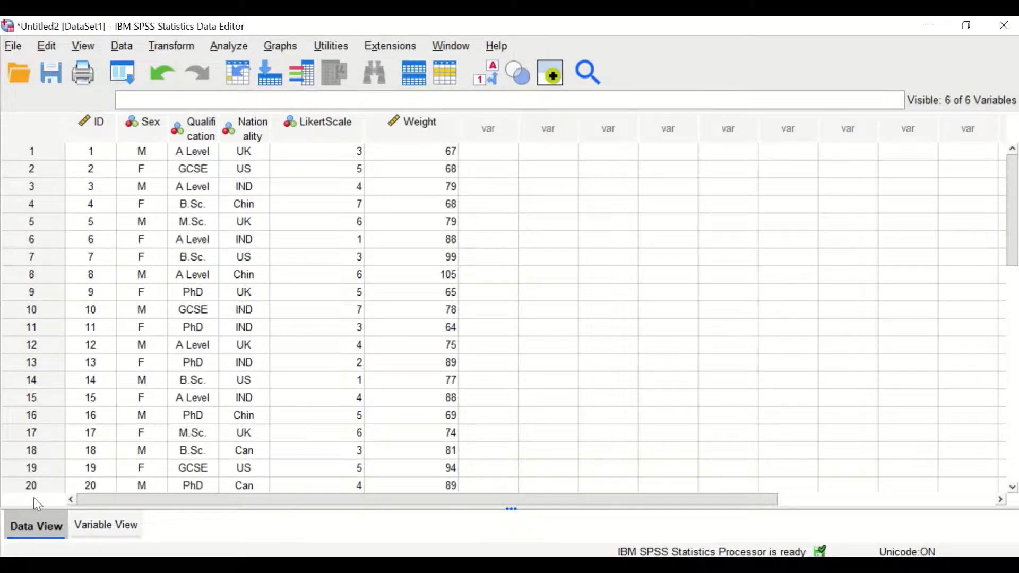
left_click(116, 524)
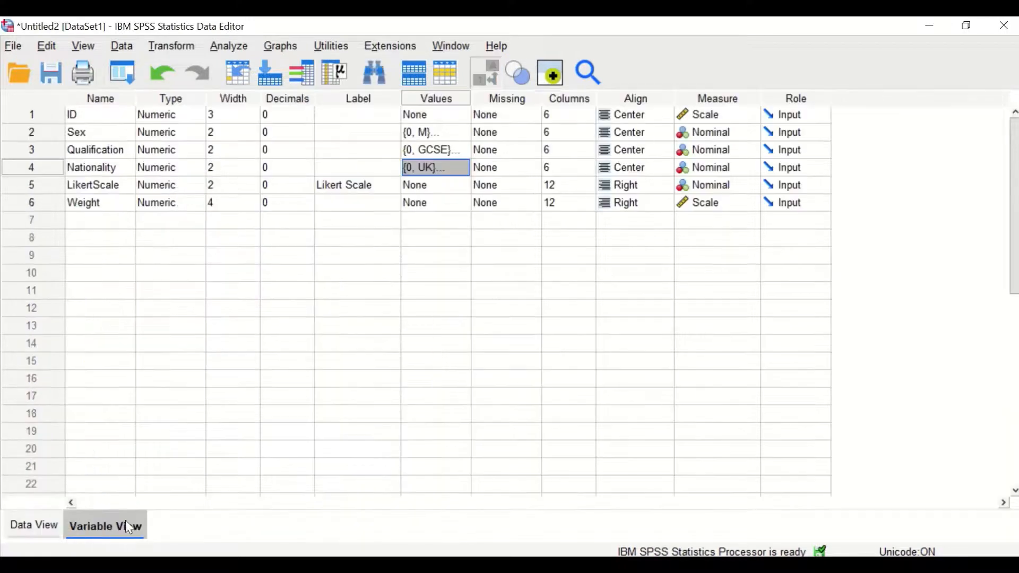
Set the LikertScale variable's measurement level to Ordinal.
left_click(34, 184)
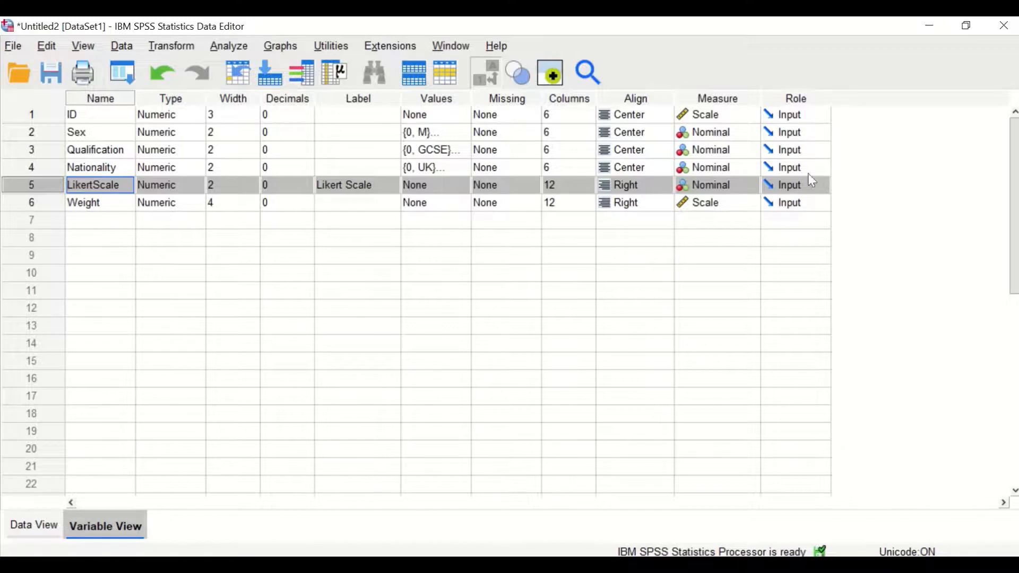
left_click(749, 185)
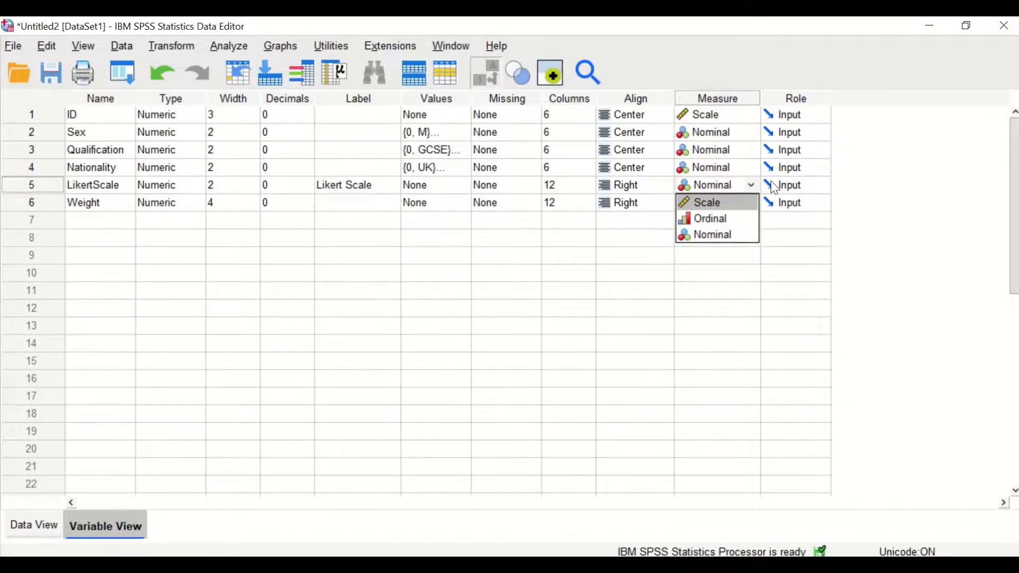
left_click(732, 220)
Set the LikertScale variable's alignment to Center and its column width to 6.
left_click(640, 185)
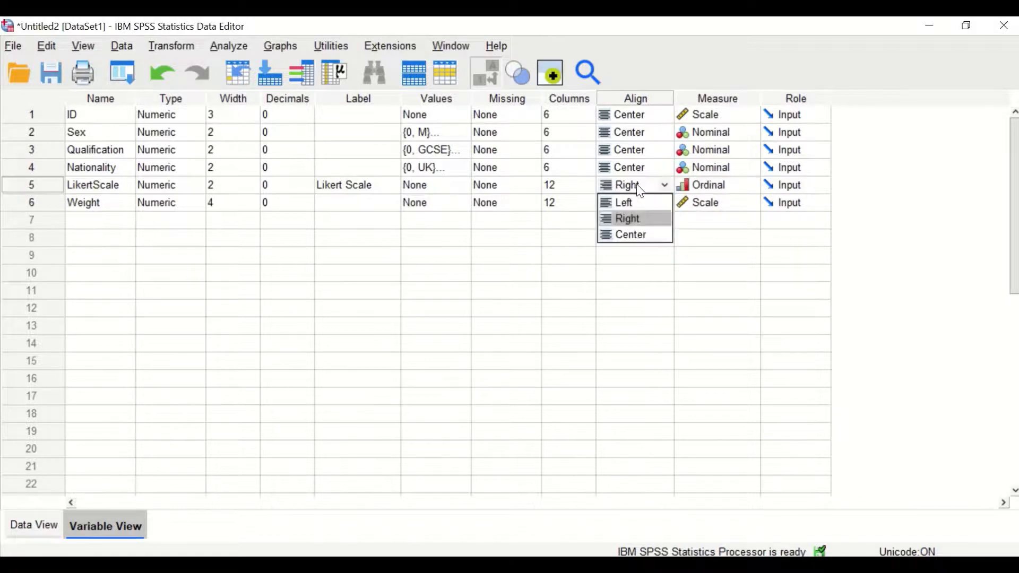
left_click(641, 234)
left_click(564, 190)
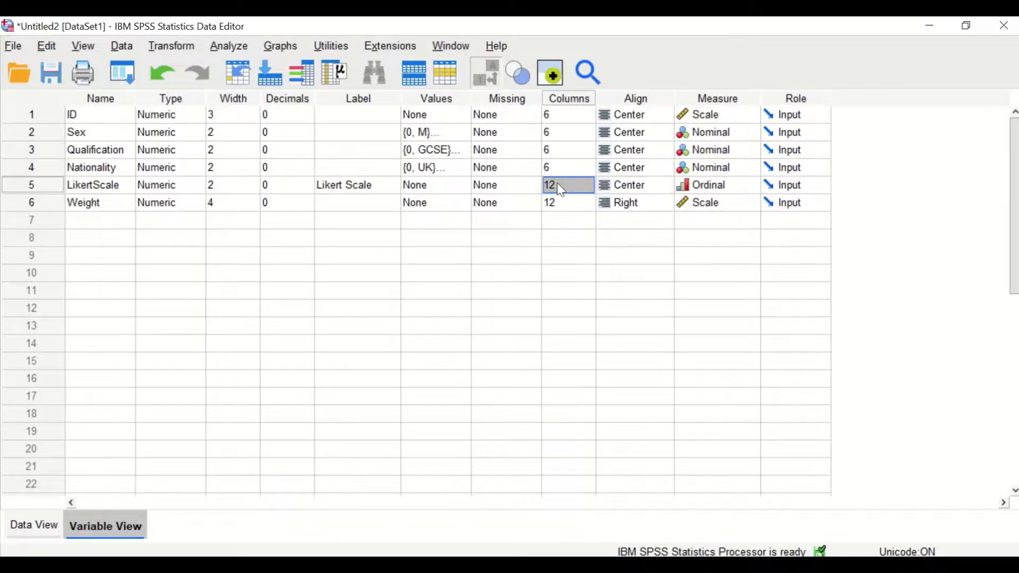
type("6")
left_click(566, 237)
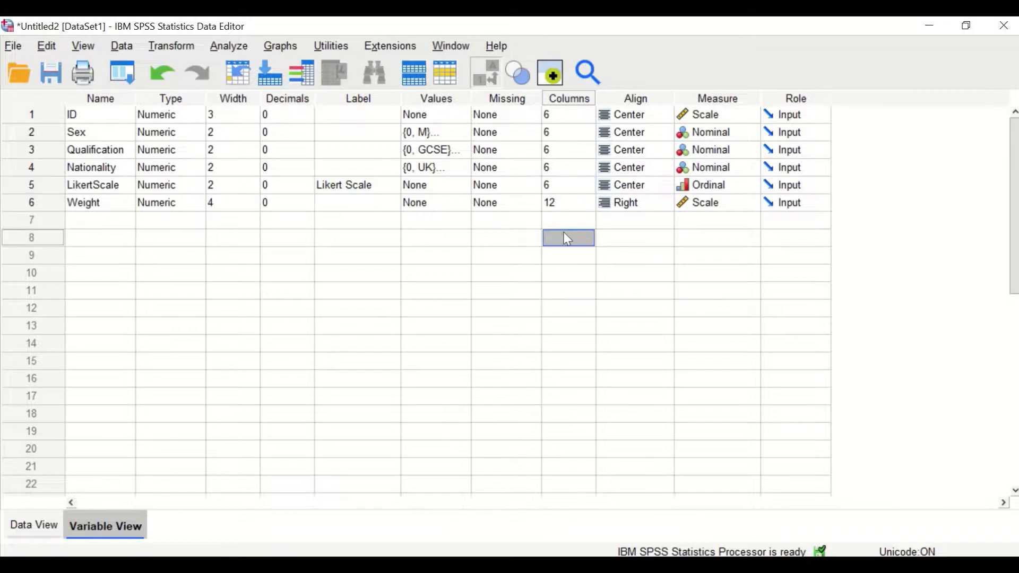
Set the Weight variable's alignment to Center and its column width to 6, and show the dataset in Data View.
left_click(39, 203)
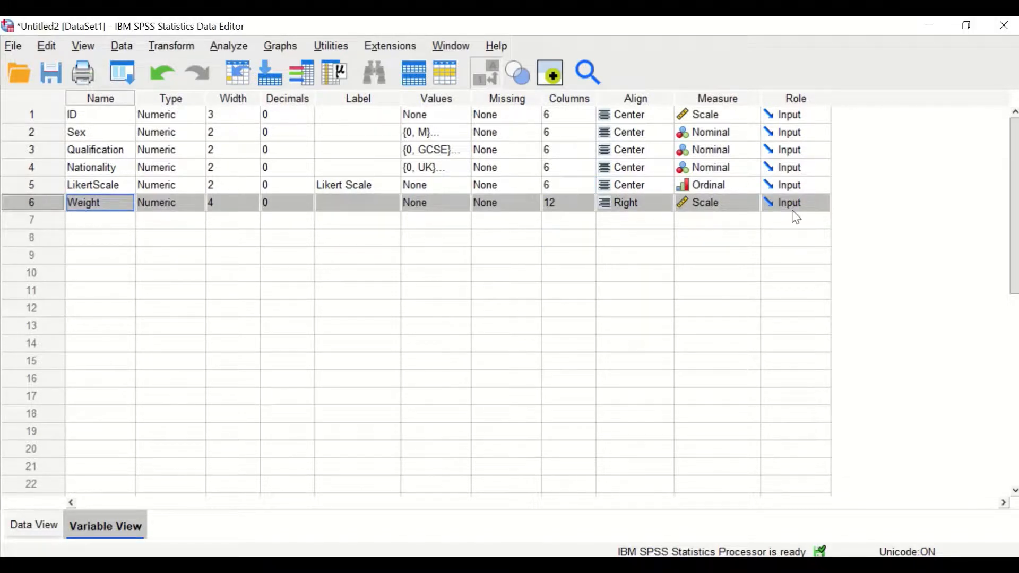
left_click(730, 207)
left_click(642, 203)
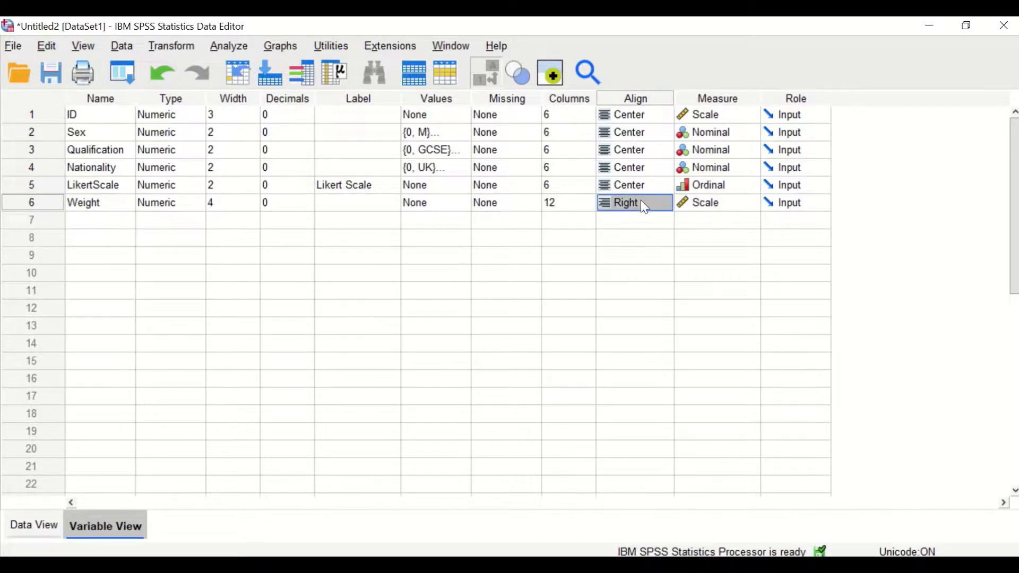
left_click(641, 200)
left_click(631, 253)
left_click(571, 205)
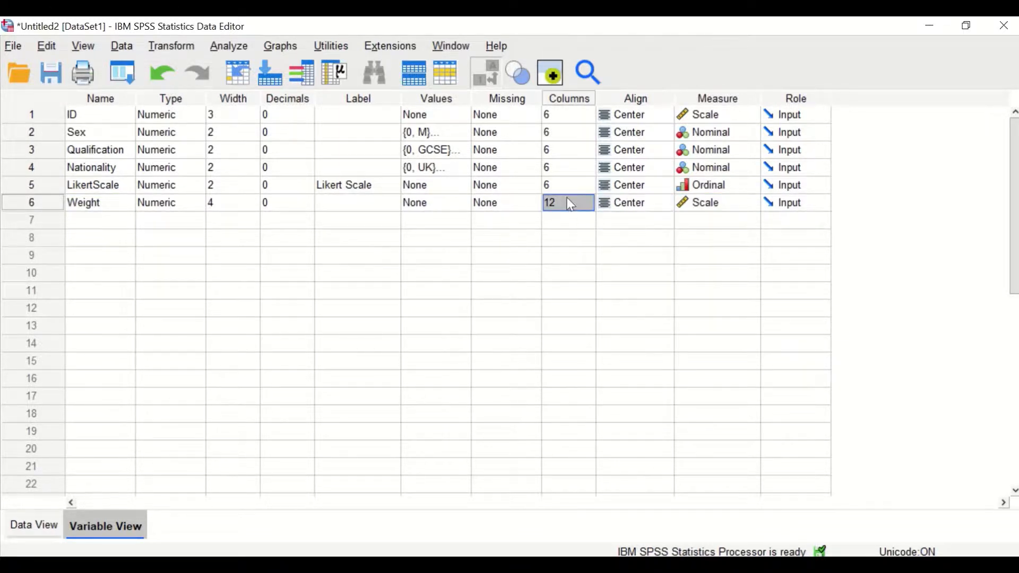
type("6")
left_click(571, 232)
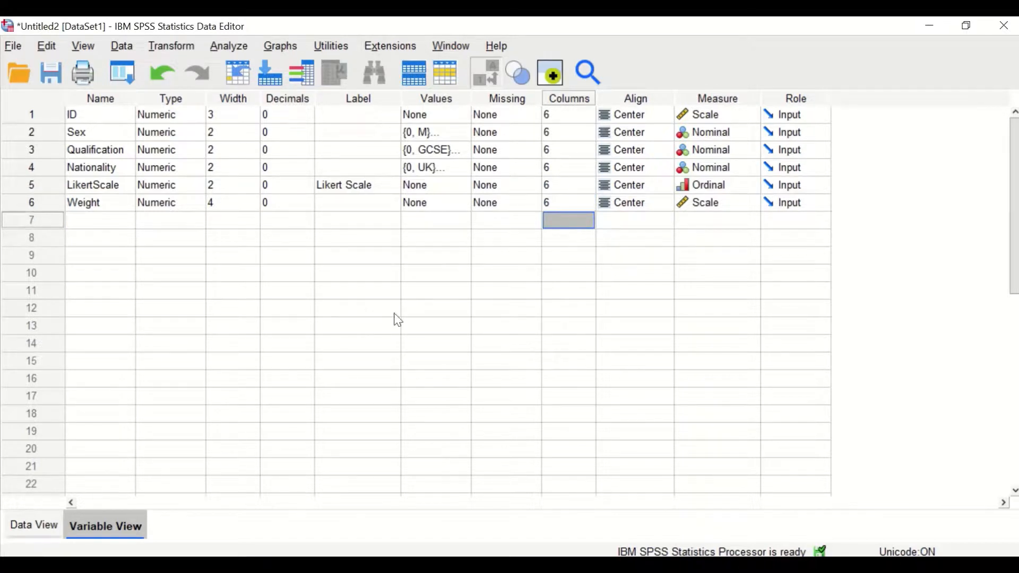
left_click(20, 530)
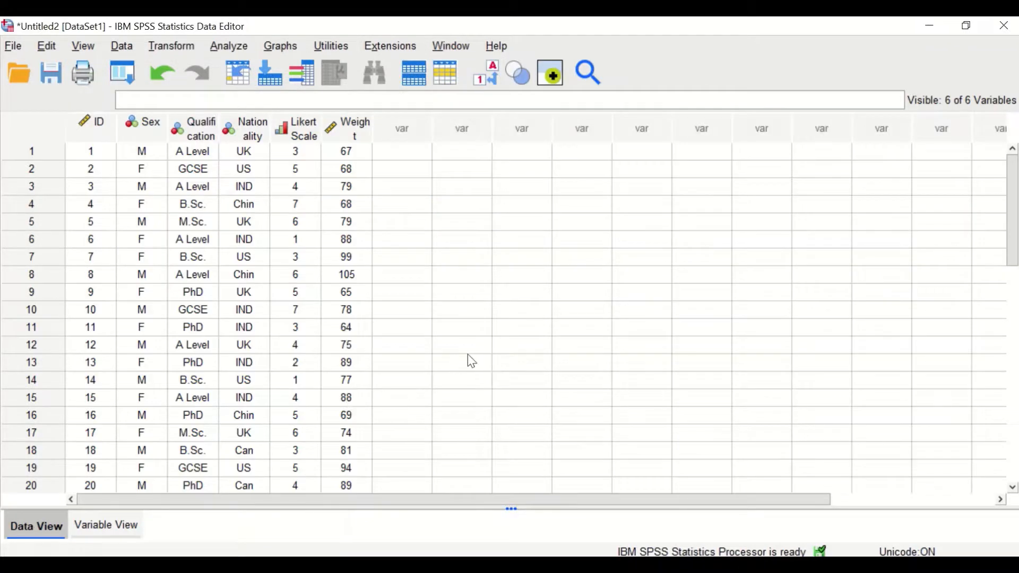